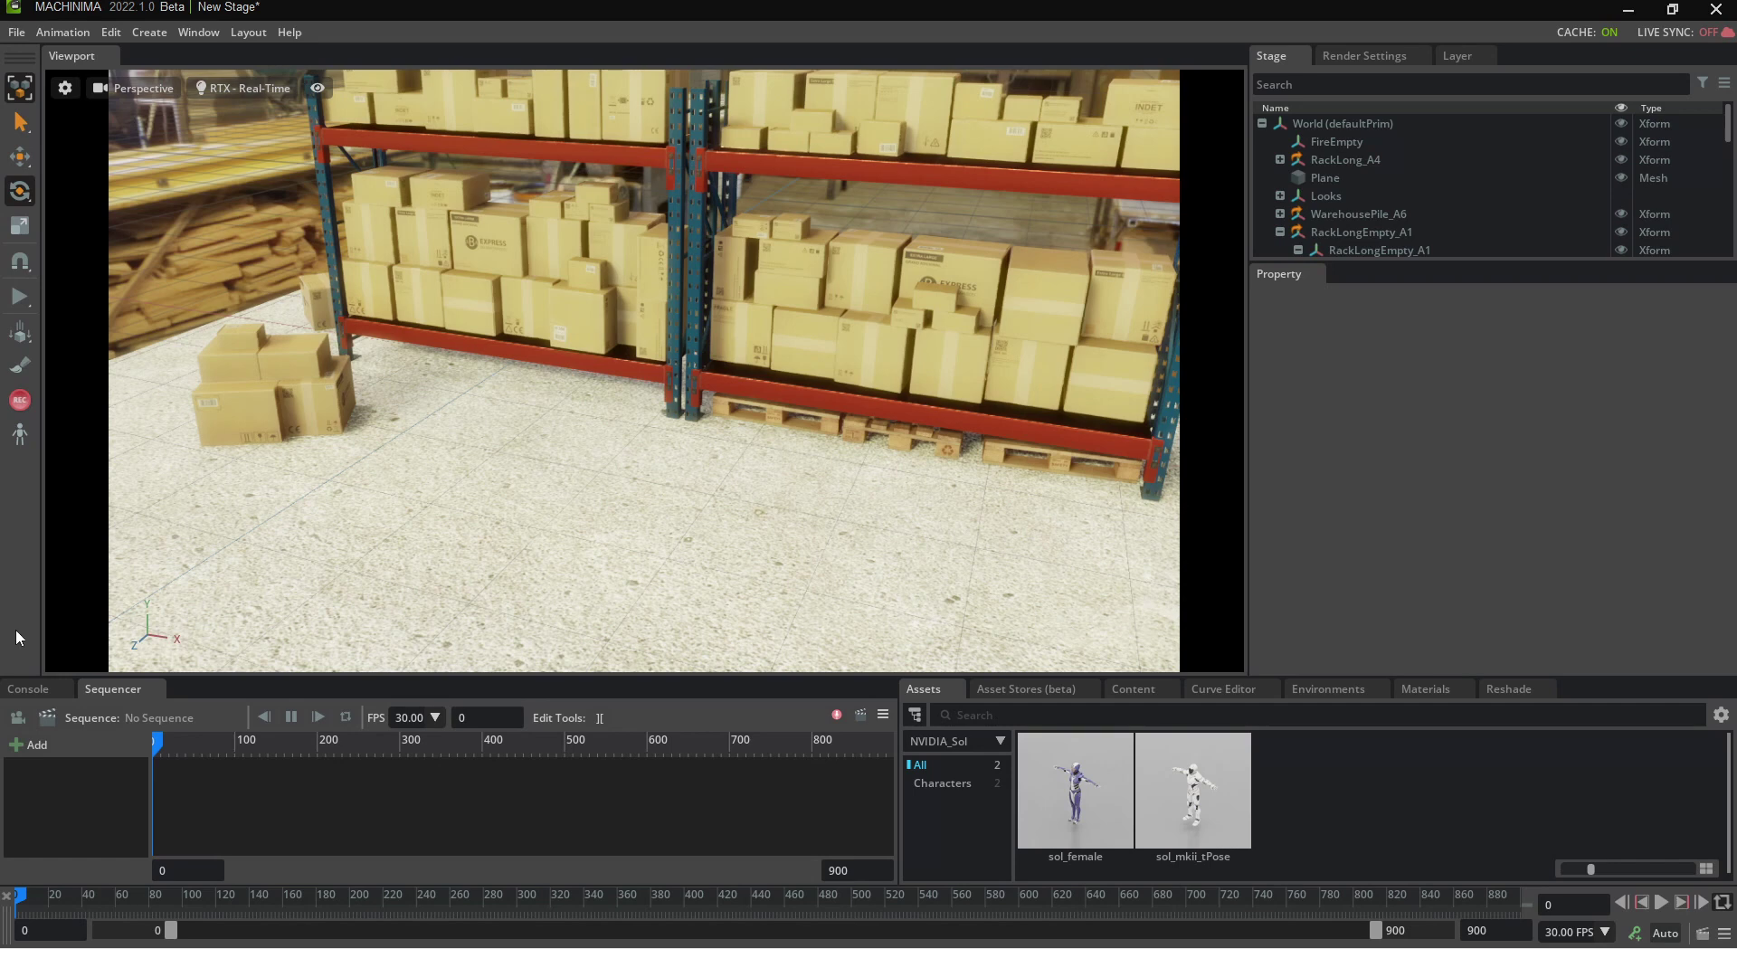
Check the Create menu's Particles entries, then open Window > Browsers > Flow Presets
click(150, 35)
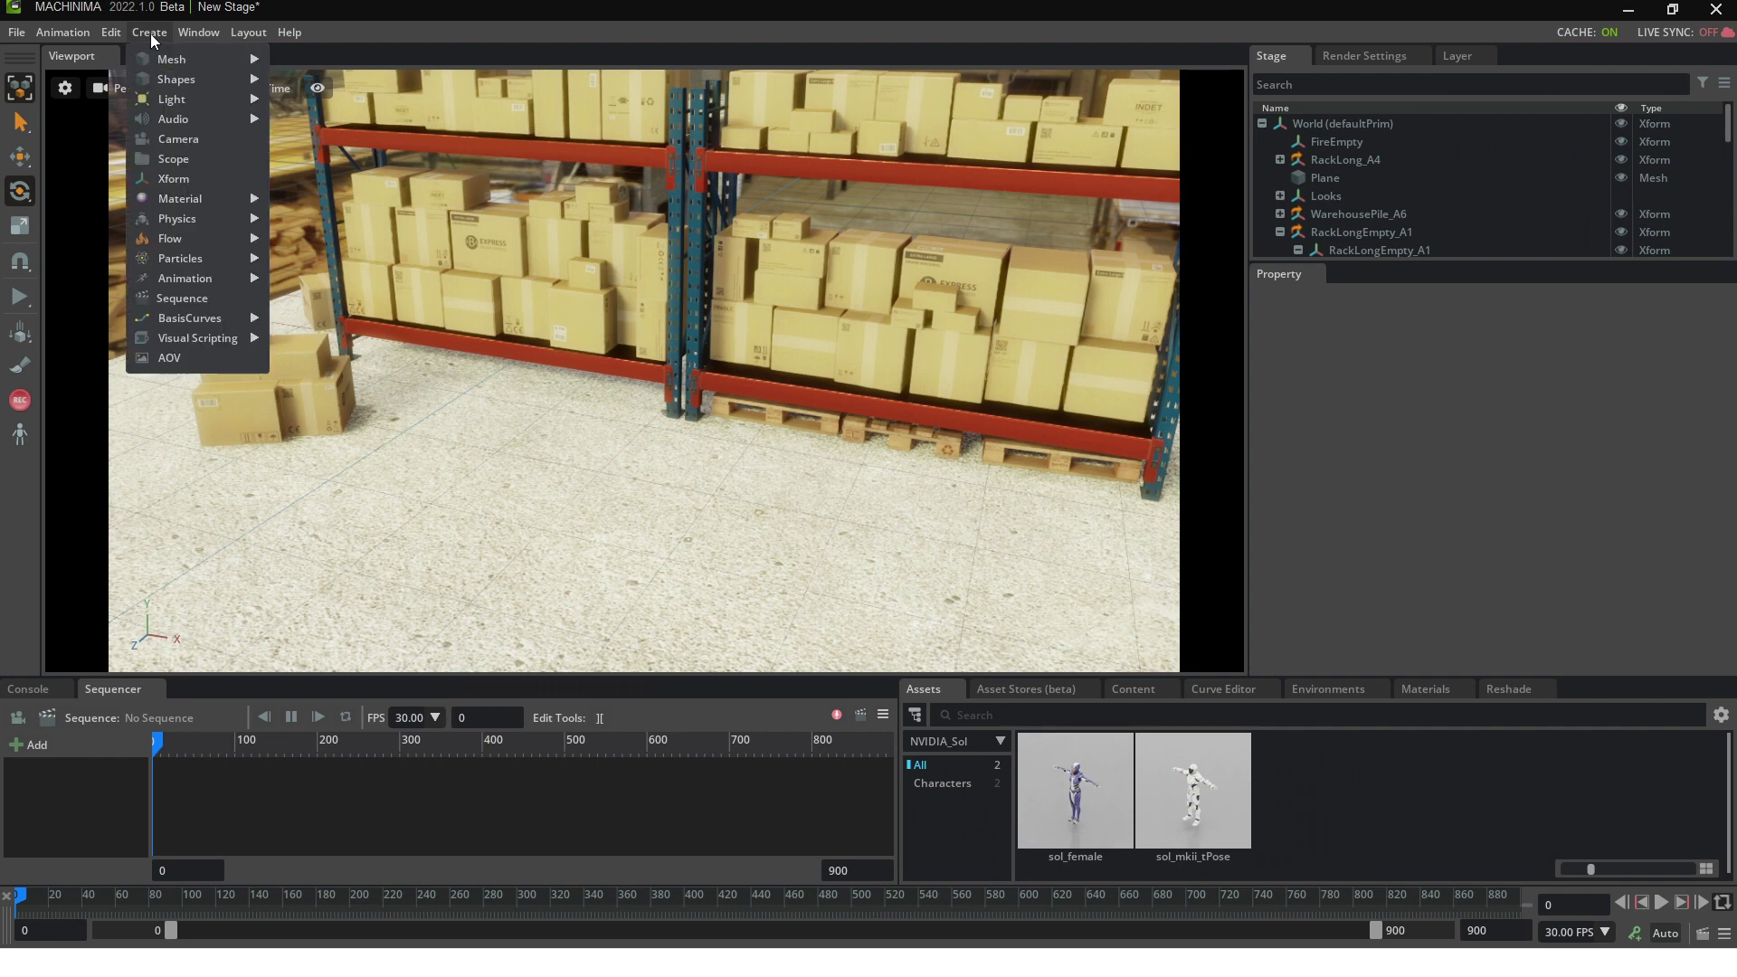
mouse_move(203, 259)
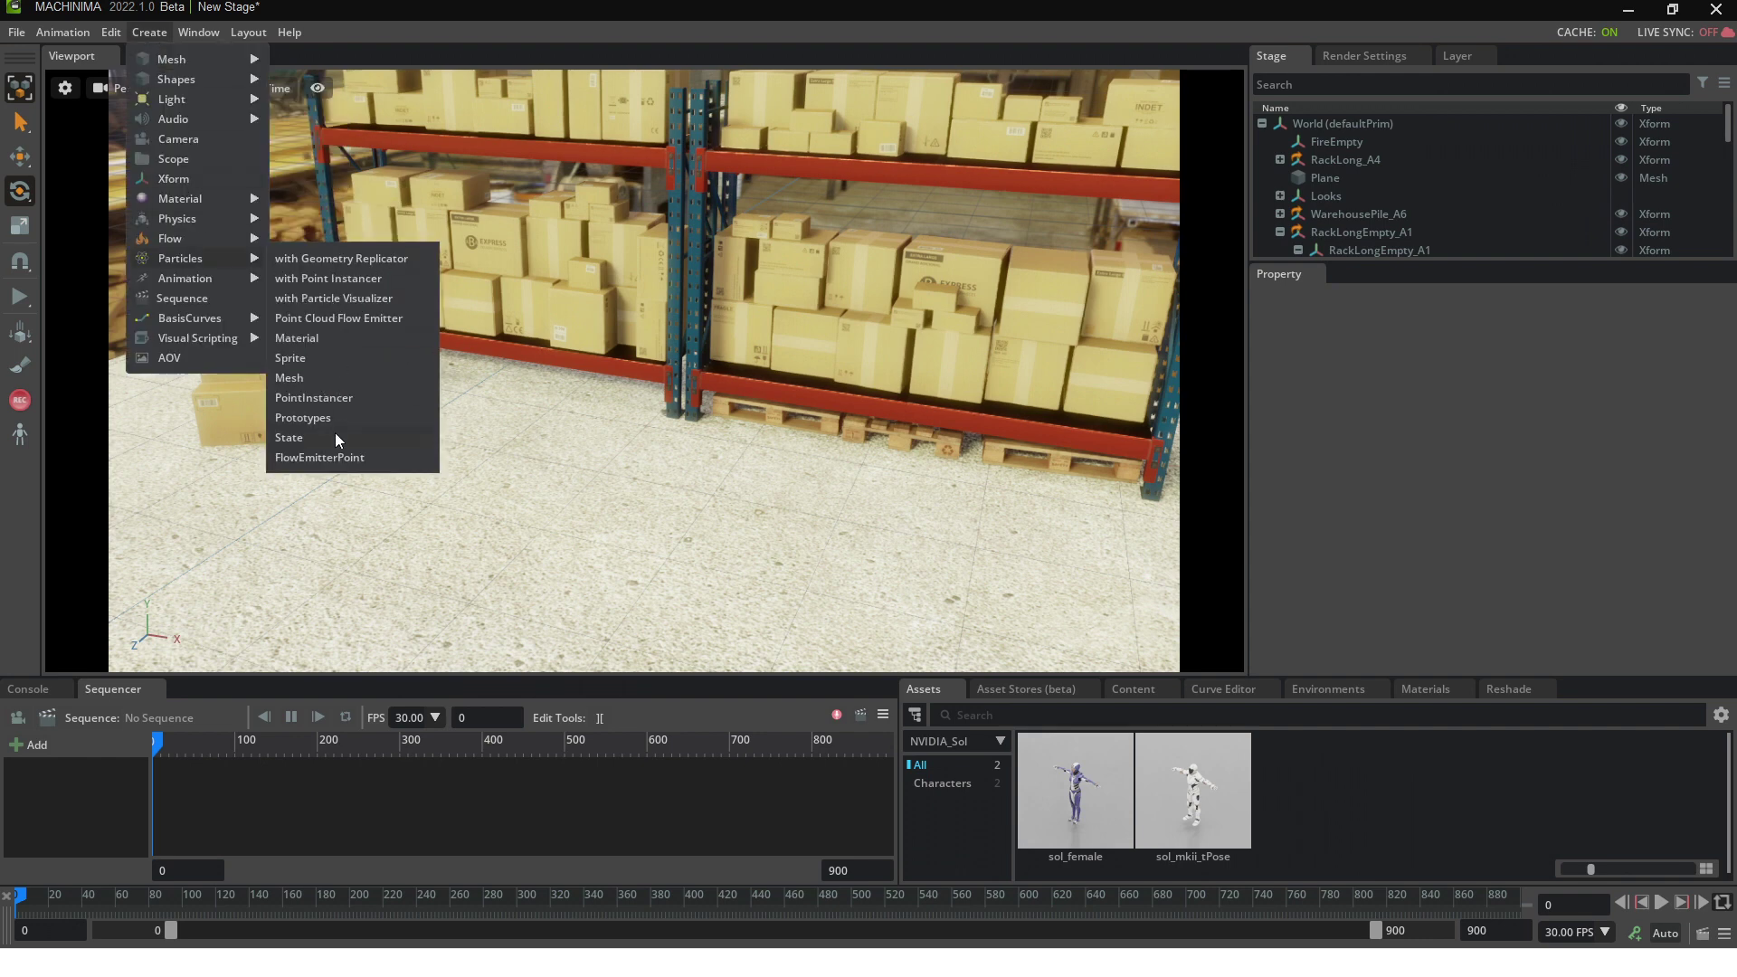
click(194, 33)
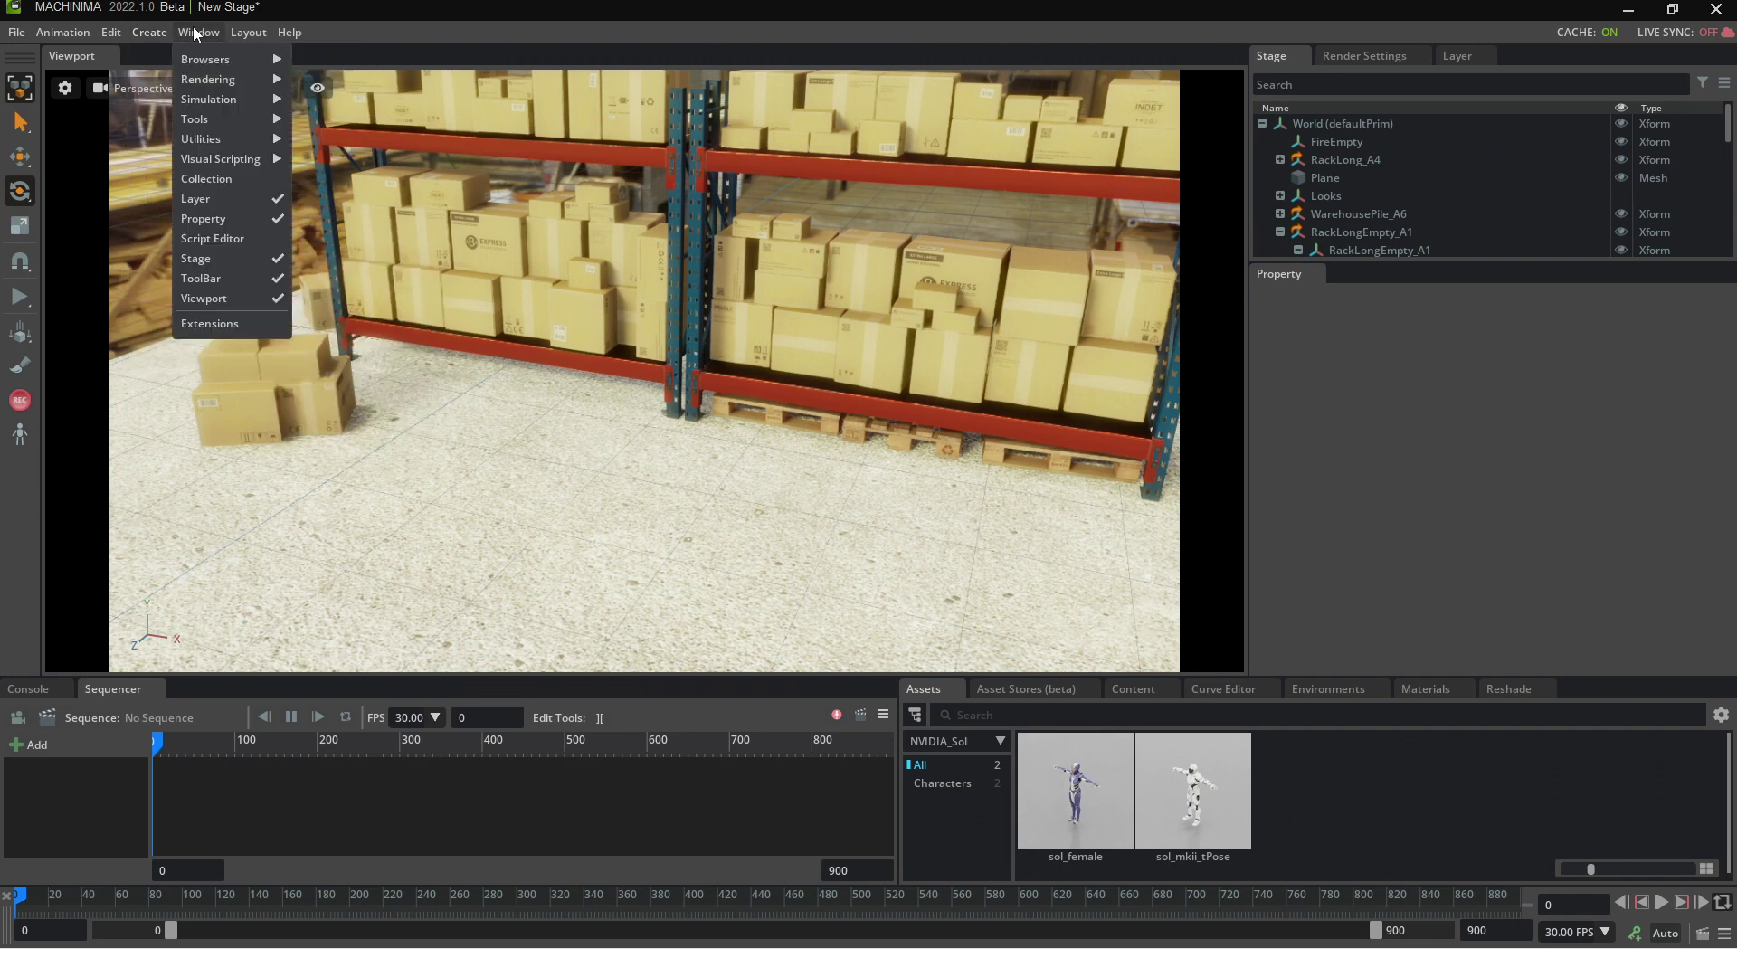
mouse_move(219, 60)
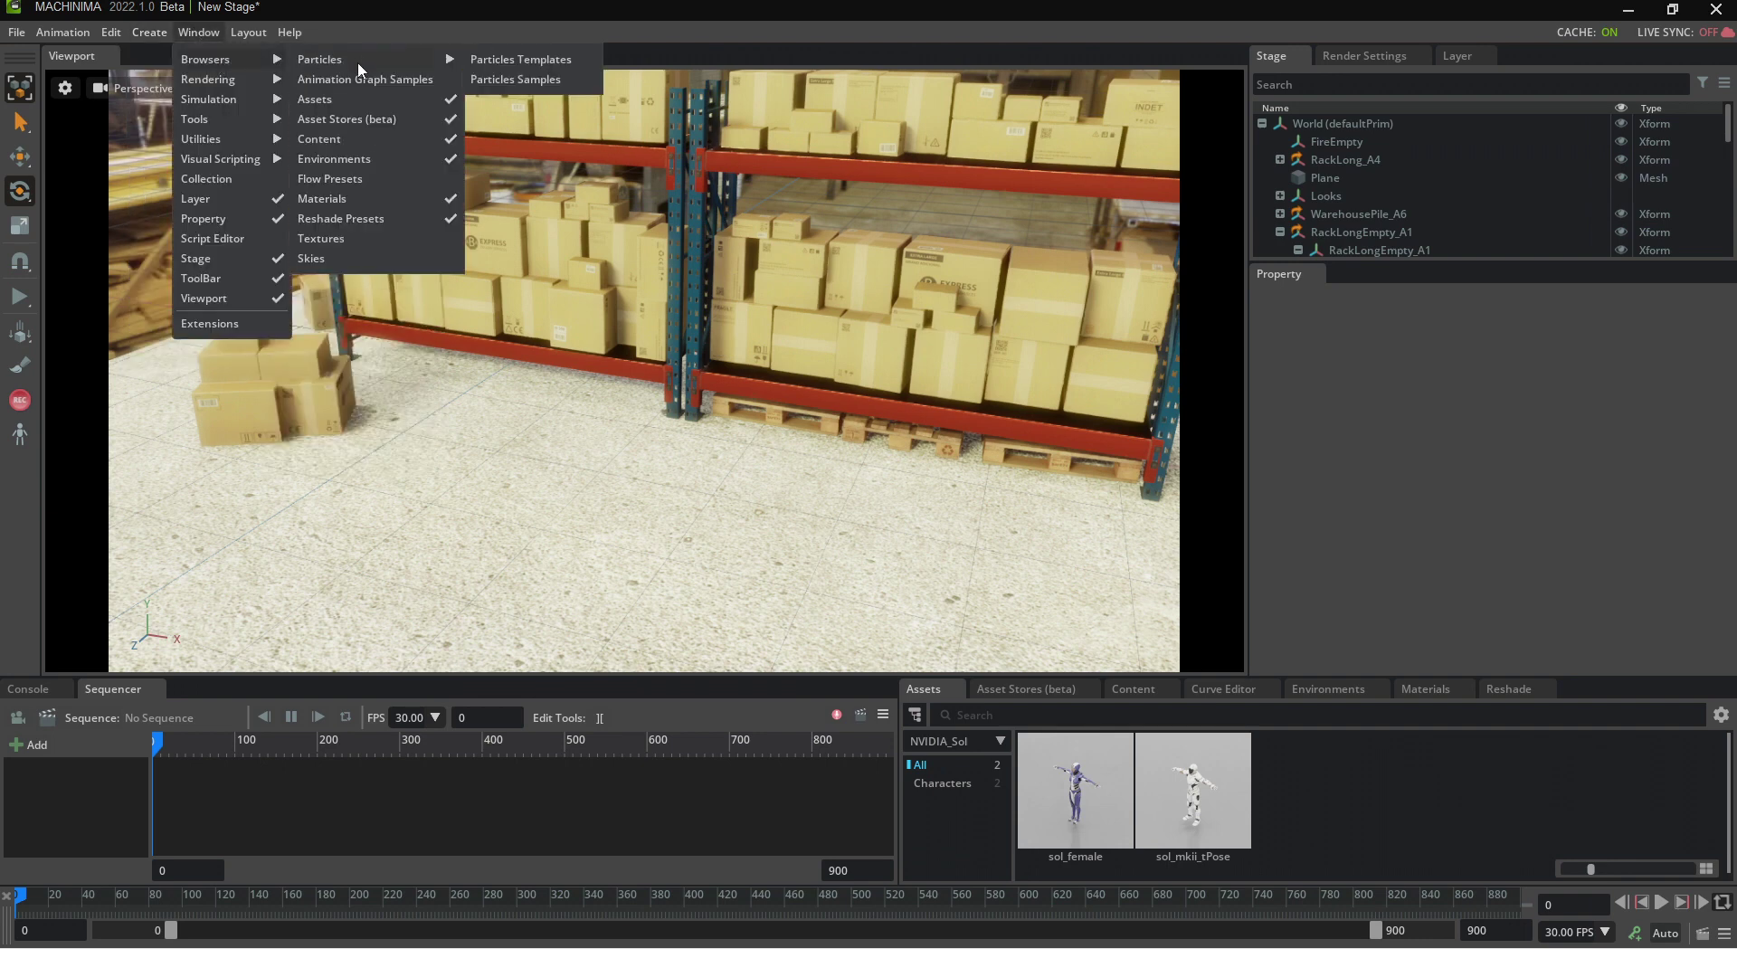
click(350, 179)
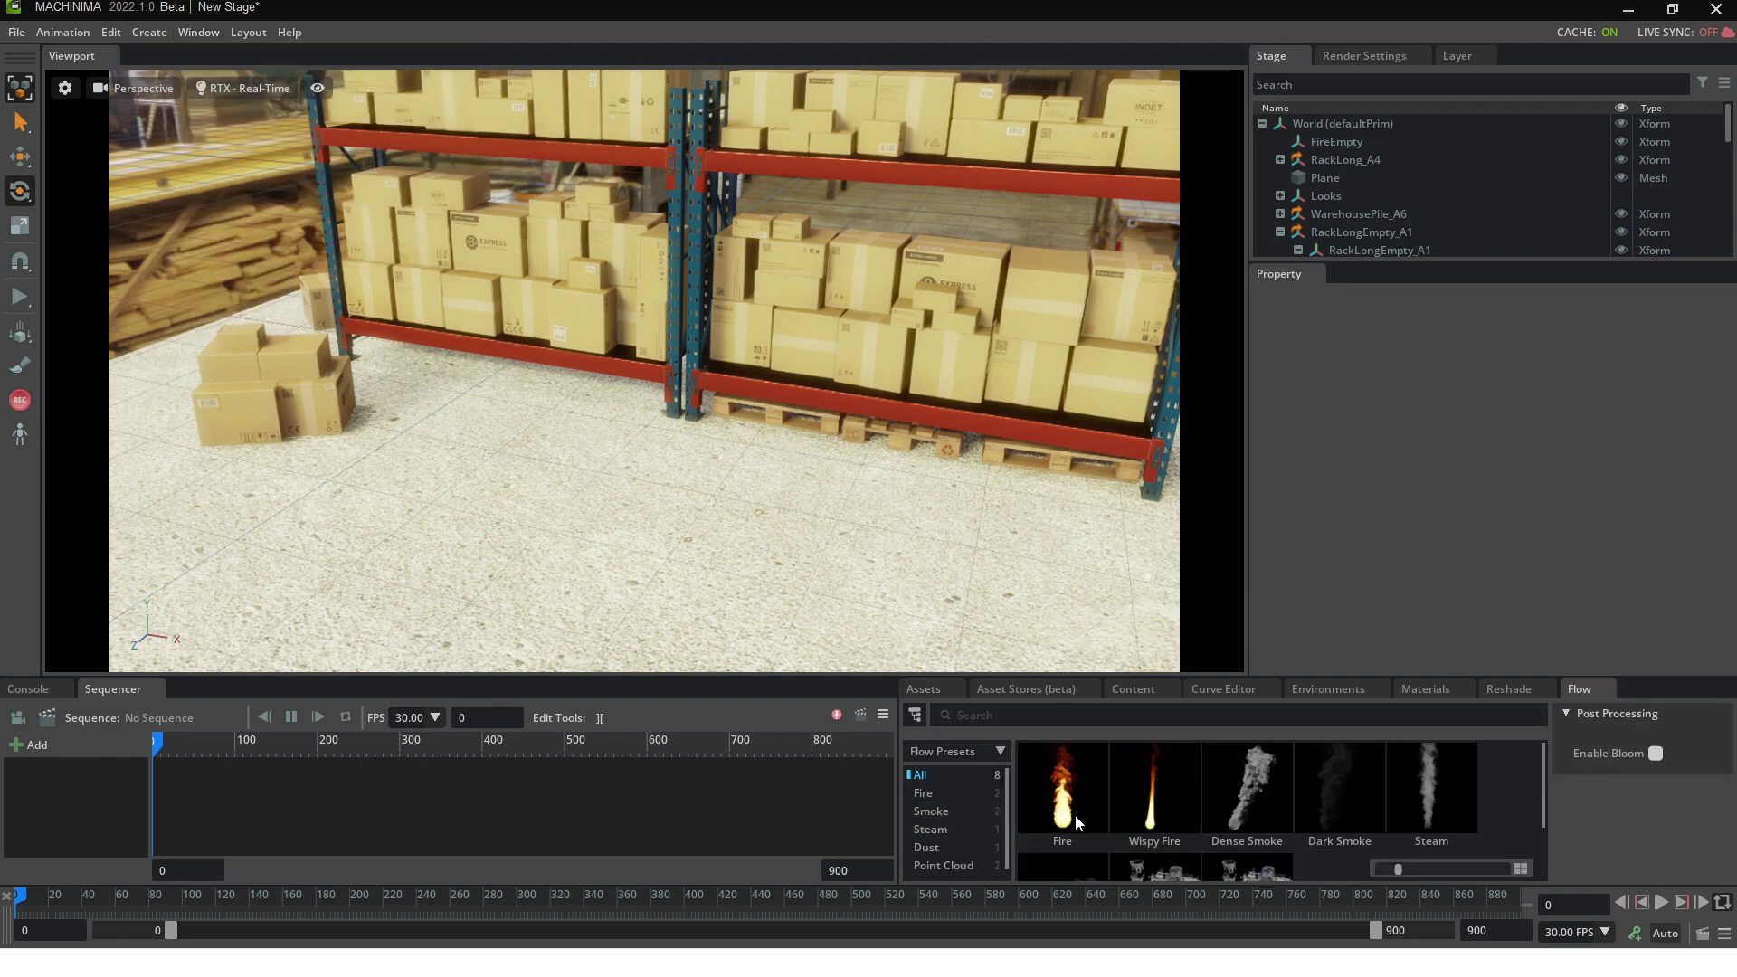
Drop the Fire preset into the warehouse, start playback and select flowEmitterSphere
drag(1086, 831, 671, 516)
click(19, 294)
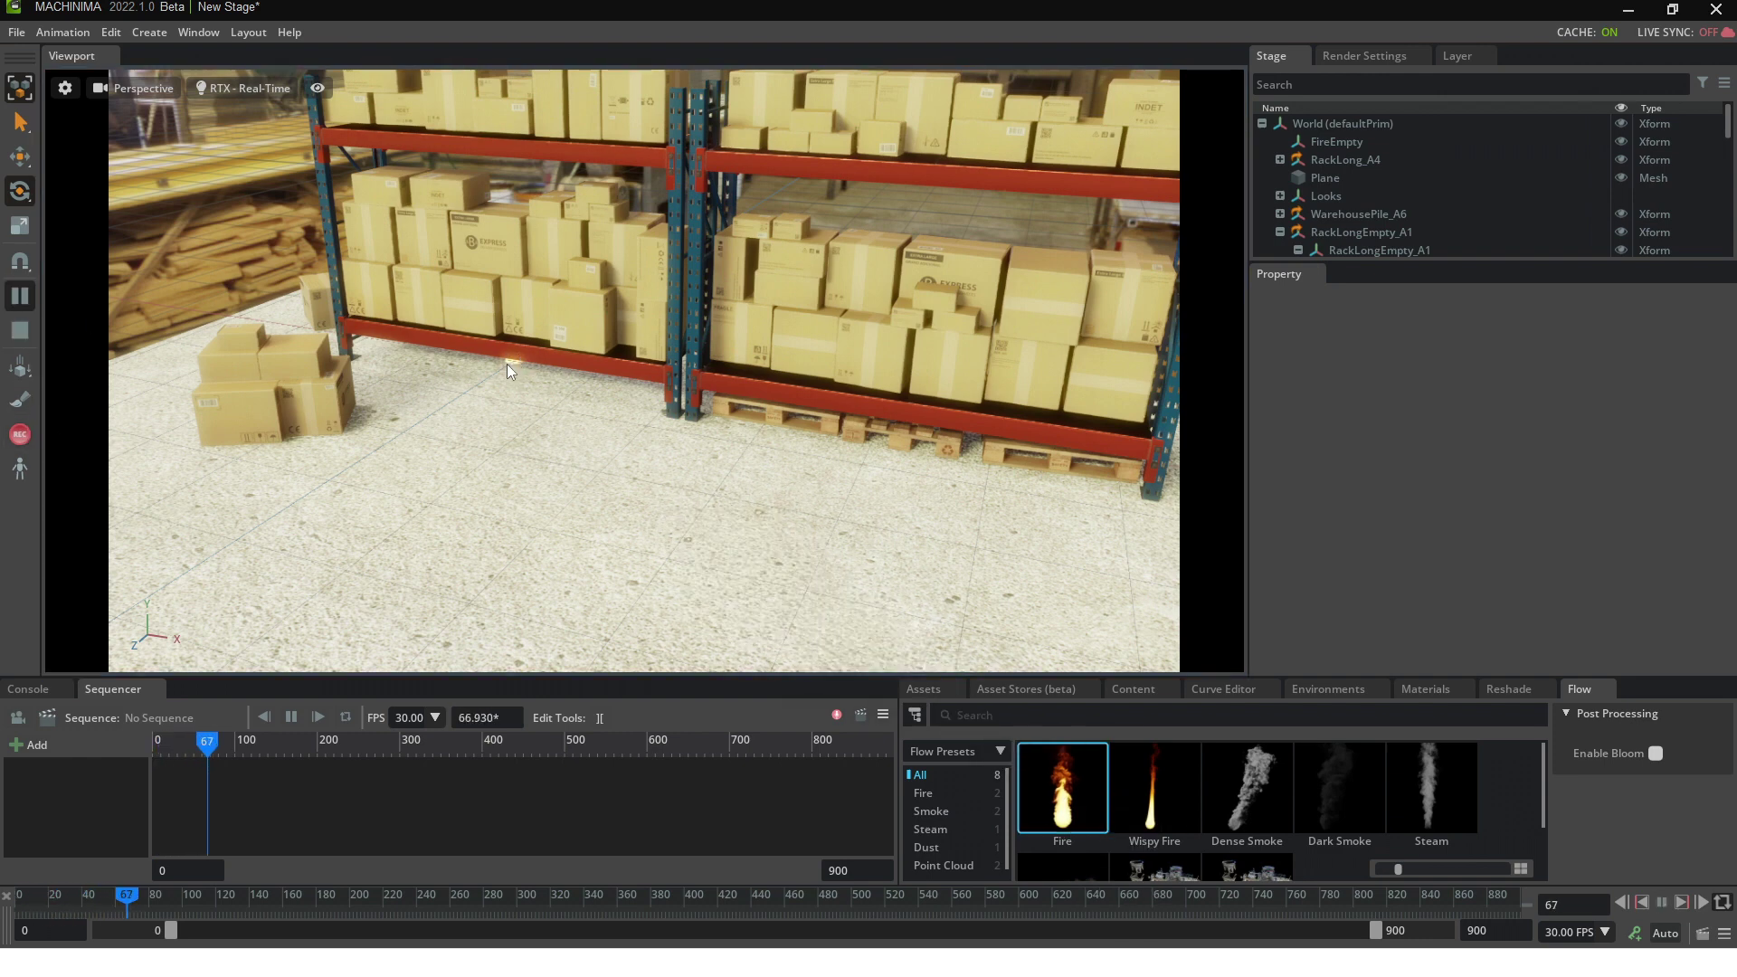
scroll(1281, 208, down, 5)
click(1325, 172)
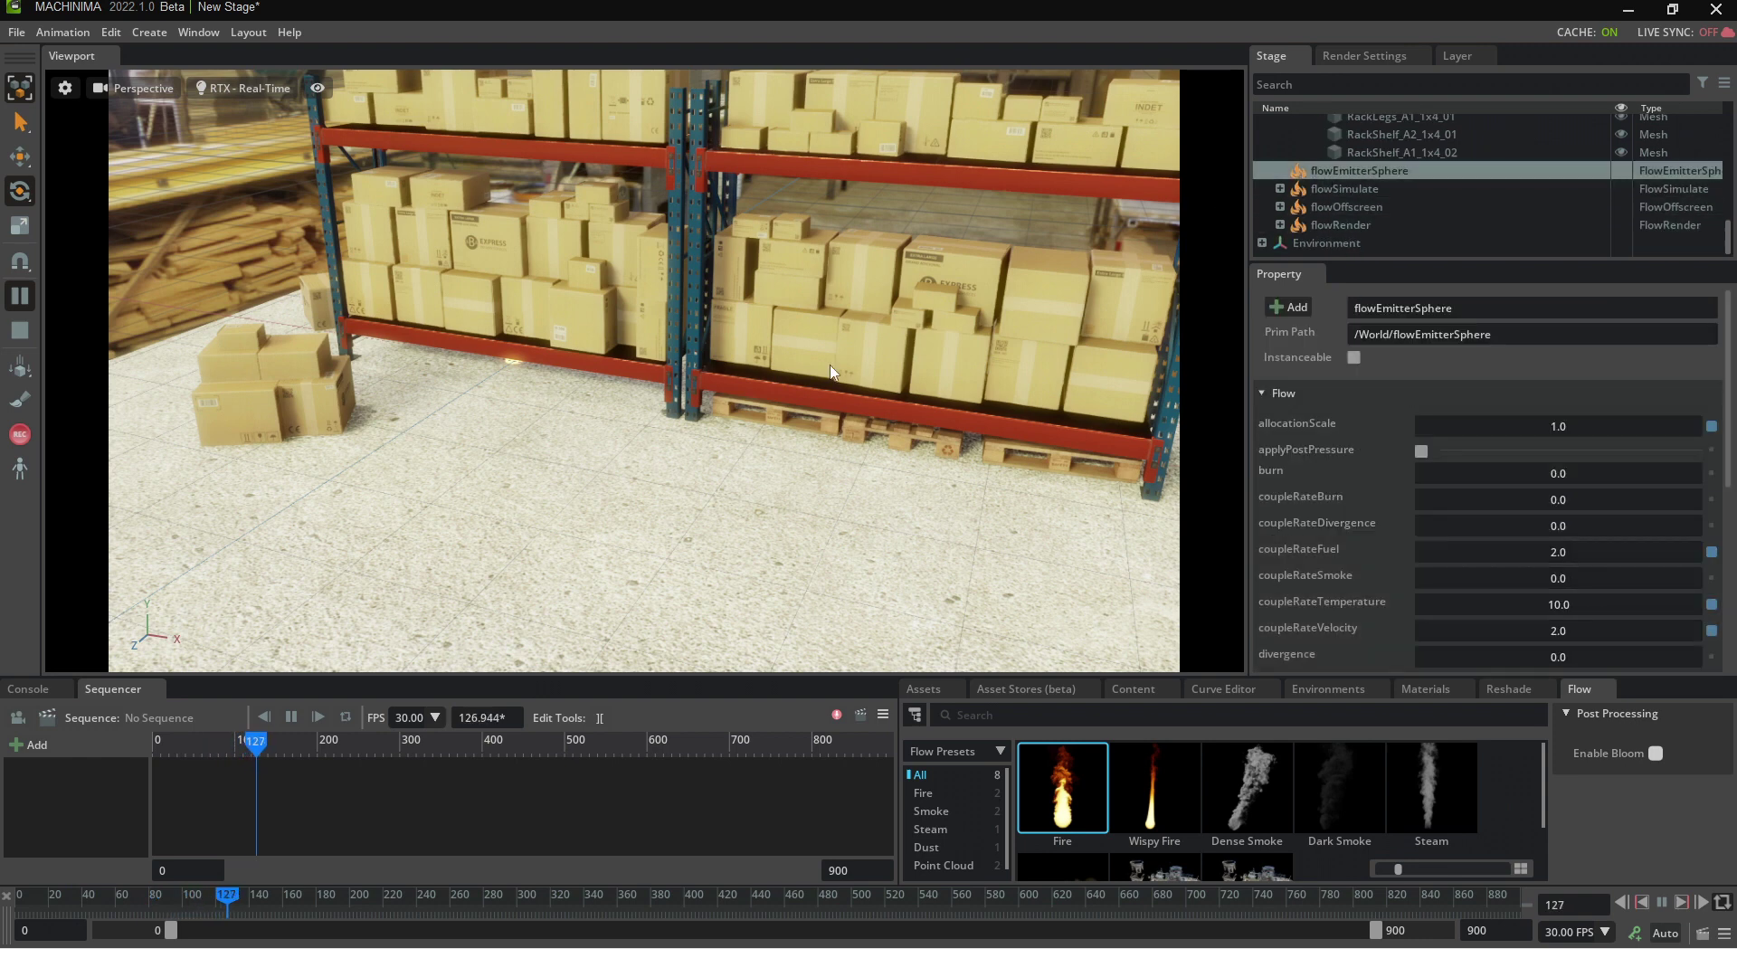
Create a new Xform prim and rename it 'Empty'
right_click(586, 470)
mouse_move(632, 512)
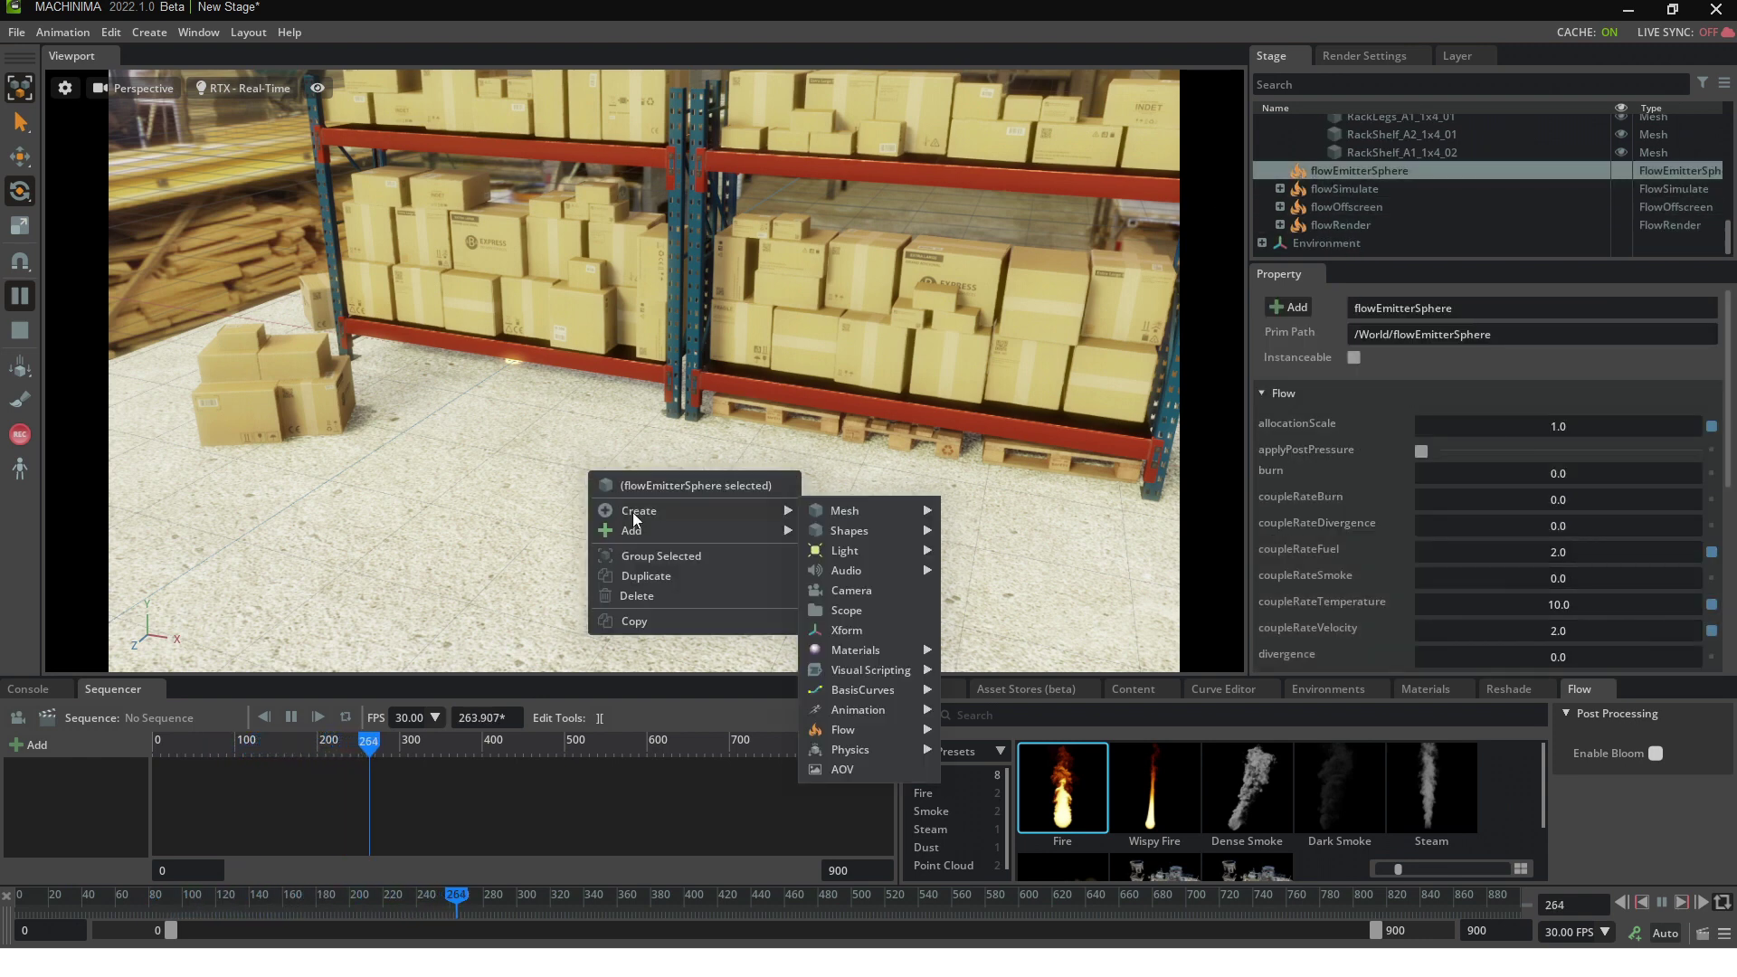
click(854, 630)
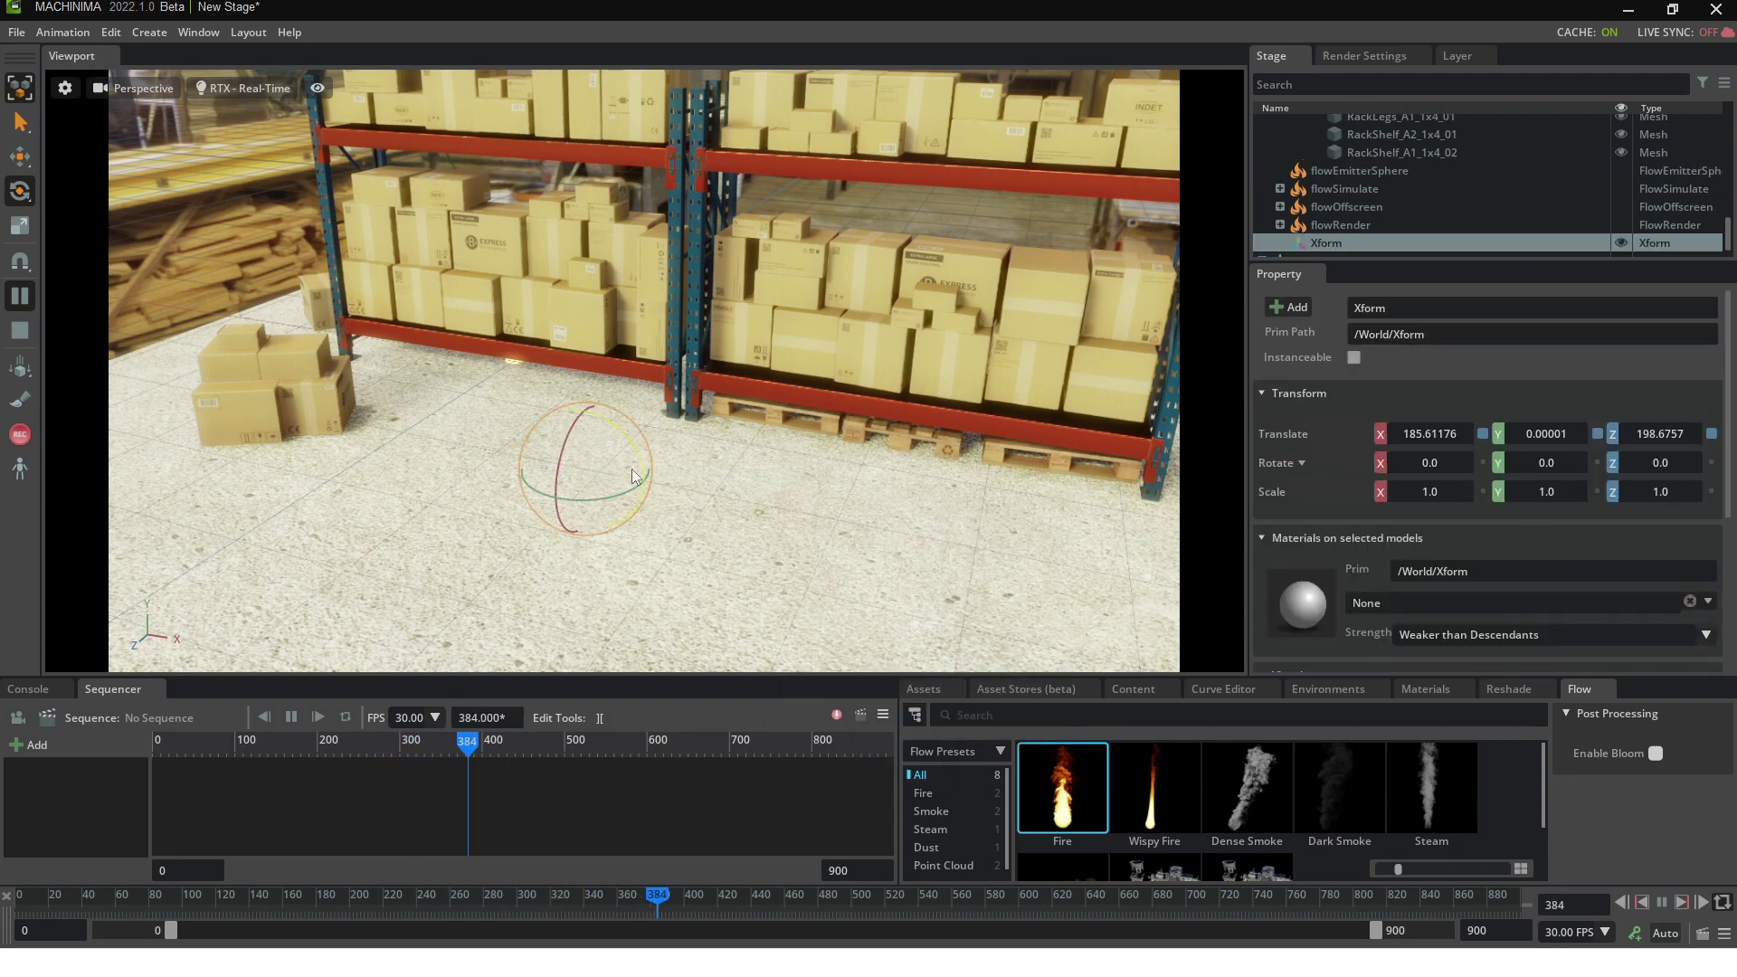
key(F2)
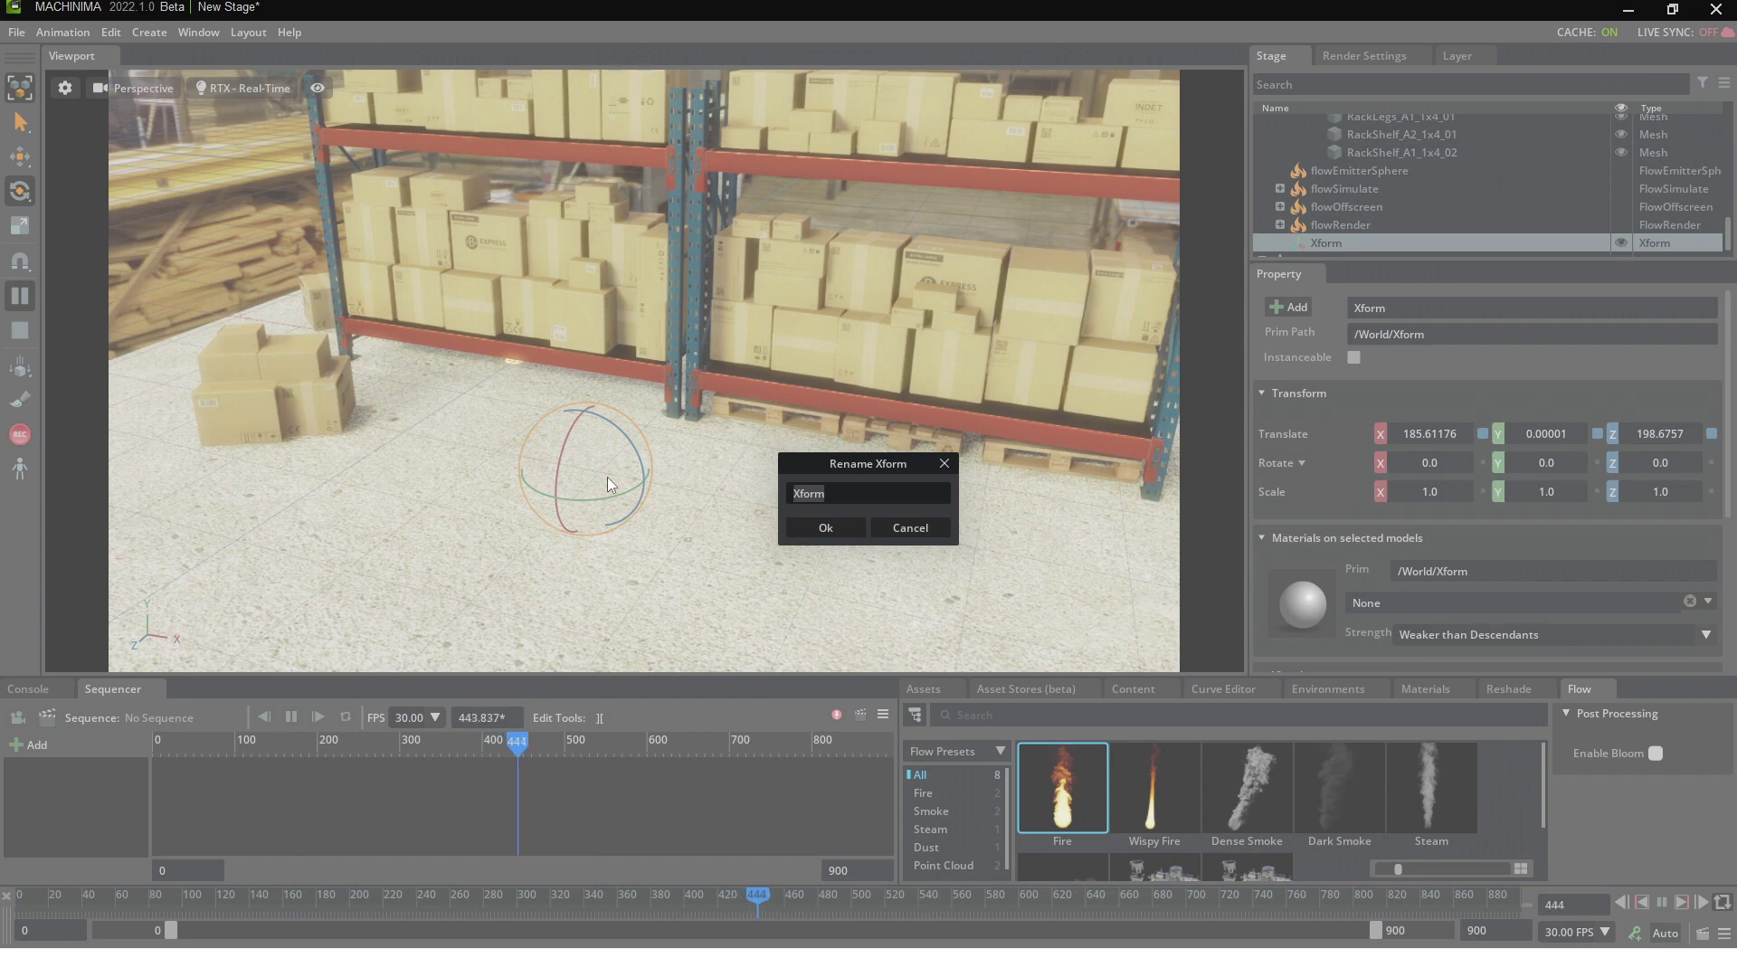
text(Empty)
key(Return)
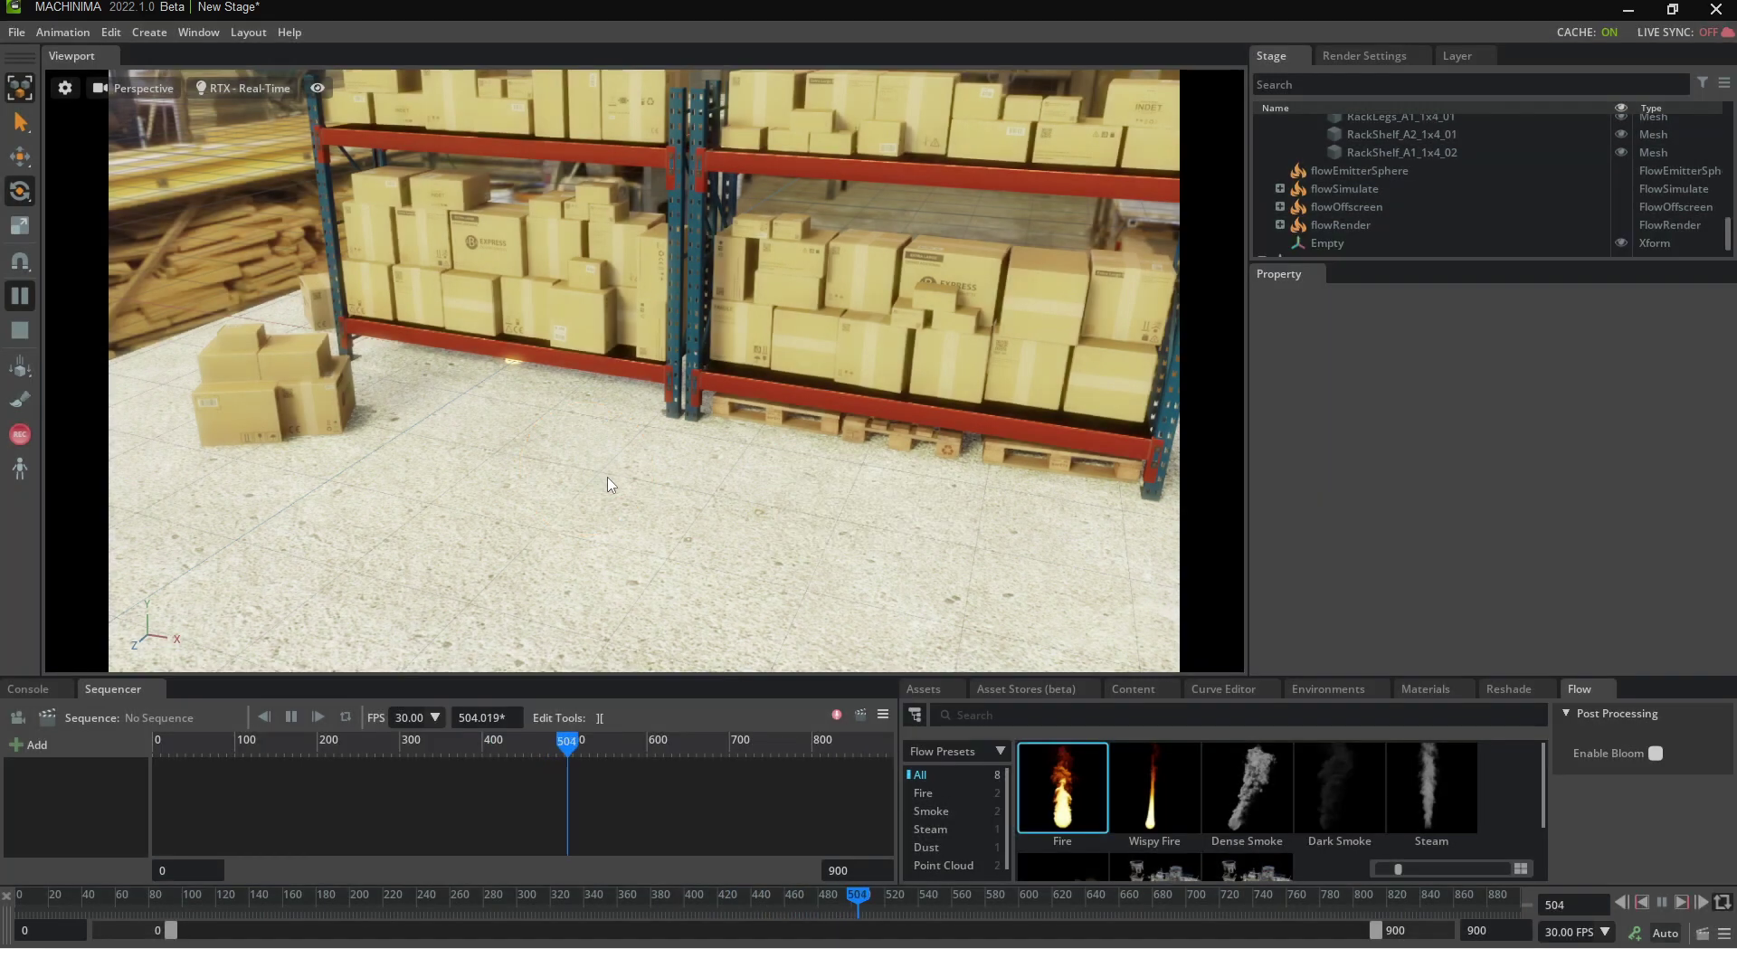
Parent the four flow prims under Empty and raise it to about Y 95
click(1384, 171)
shift+click(1348, 225)
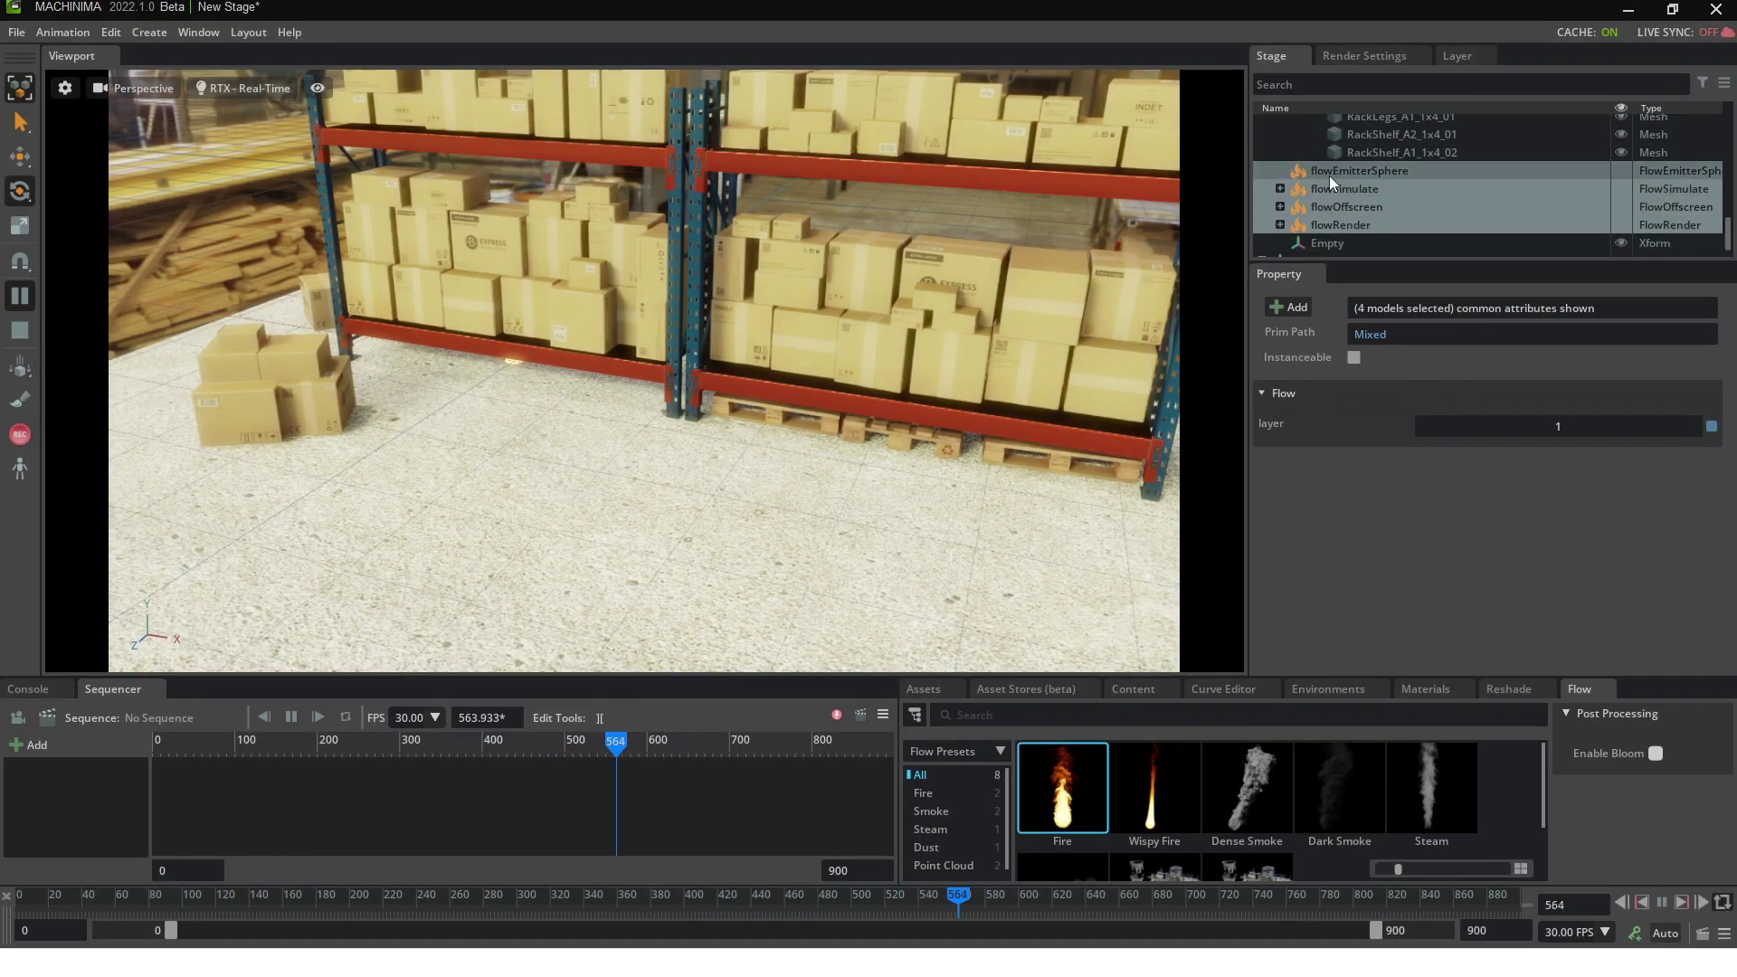
drag(1339, 172, 1332, 226)
click(1332, 226)
key(w)
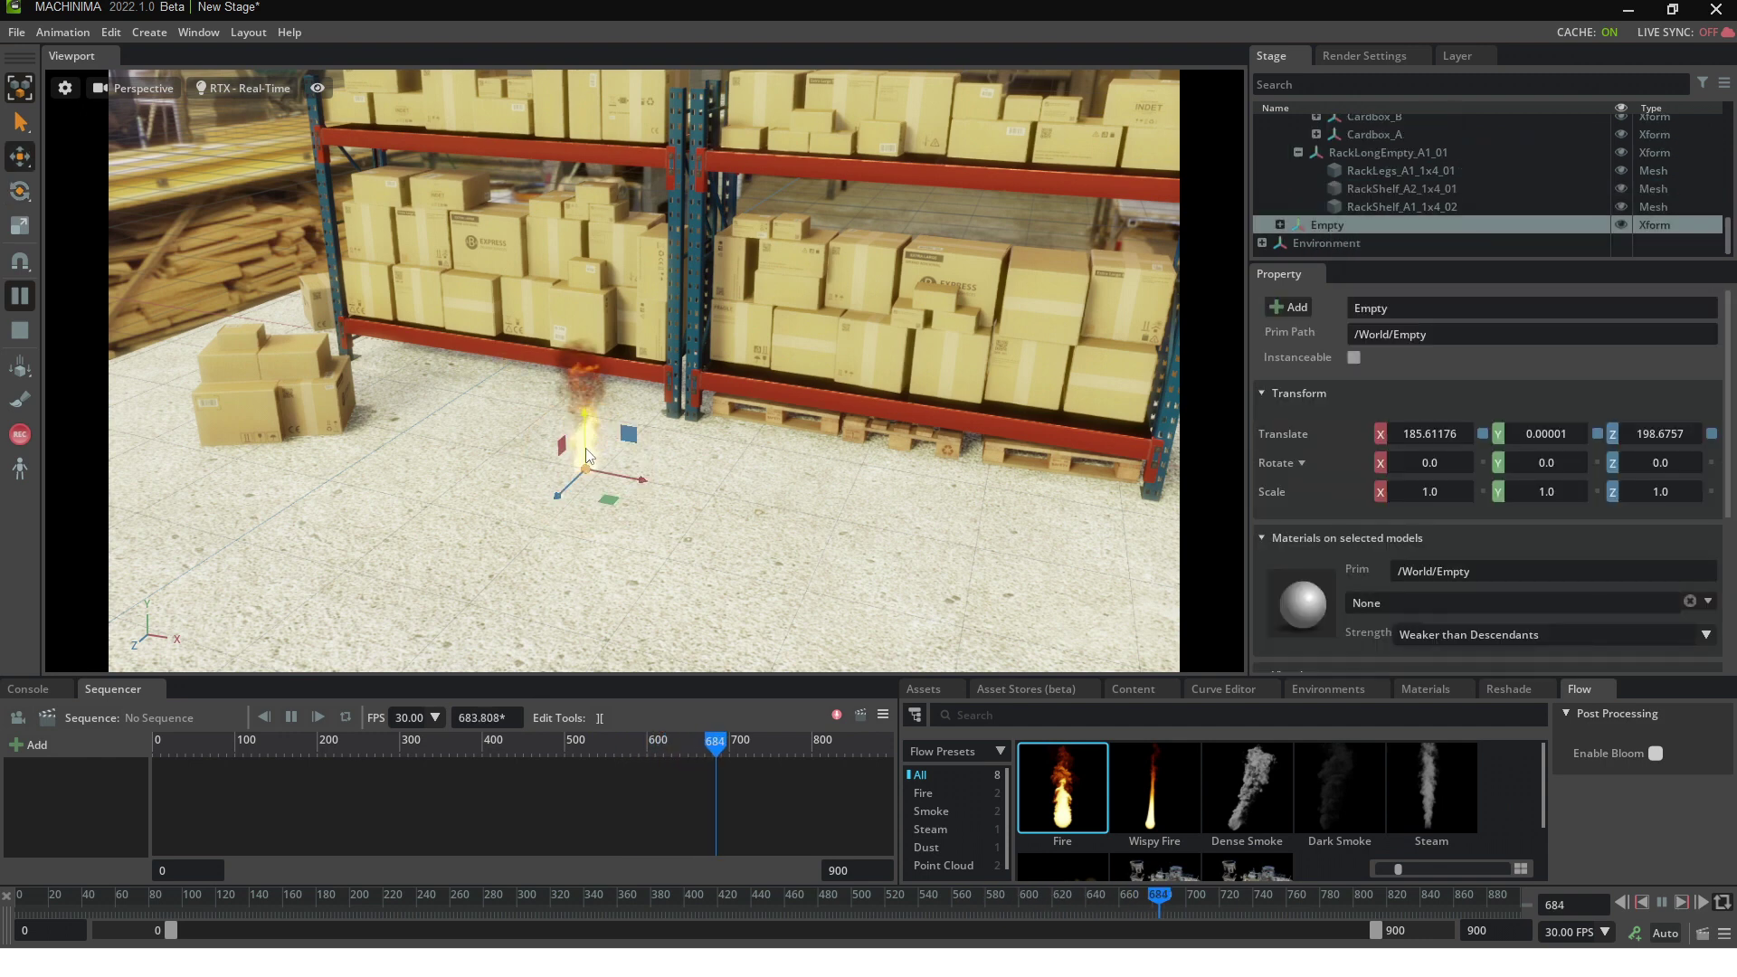
drag(586, 459, 619, 398)
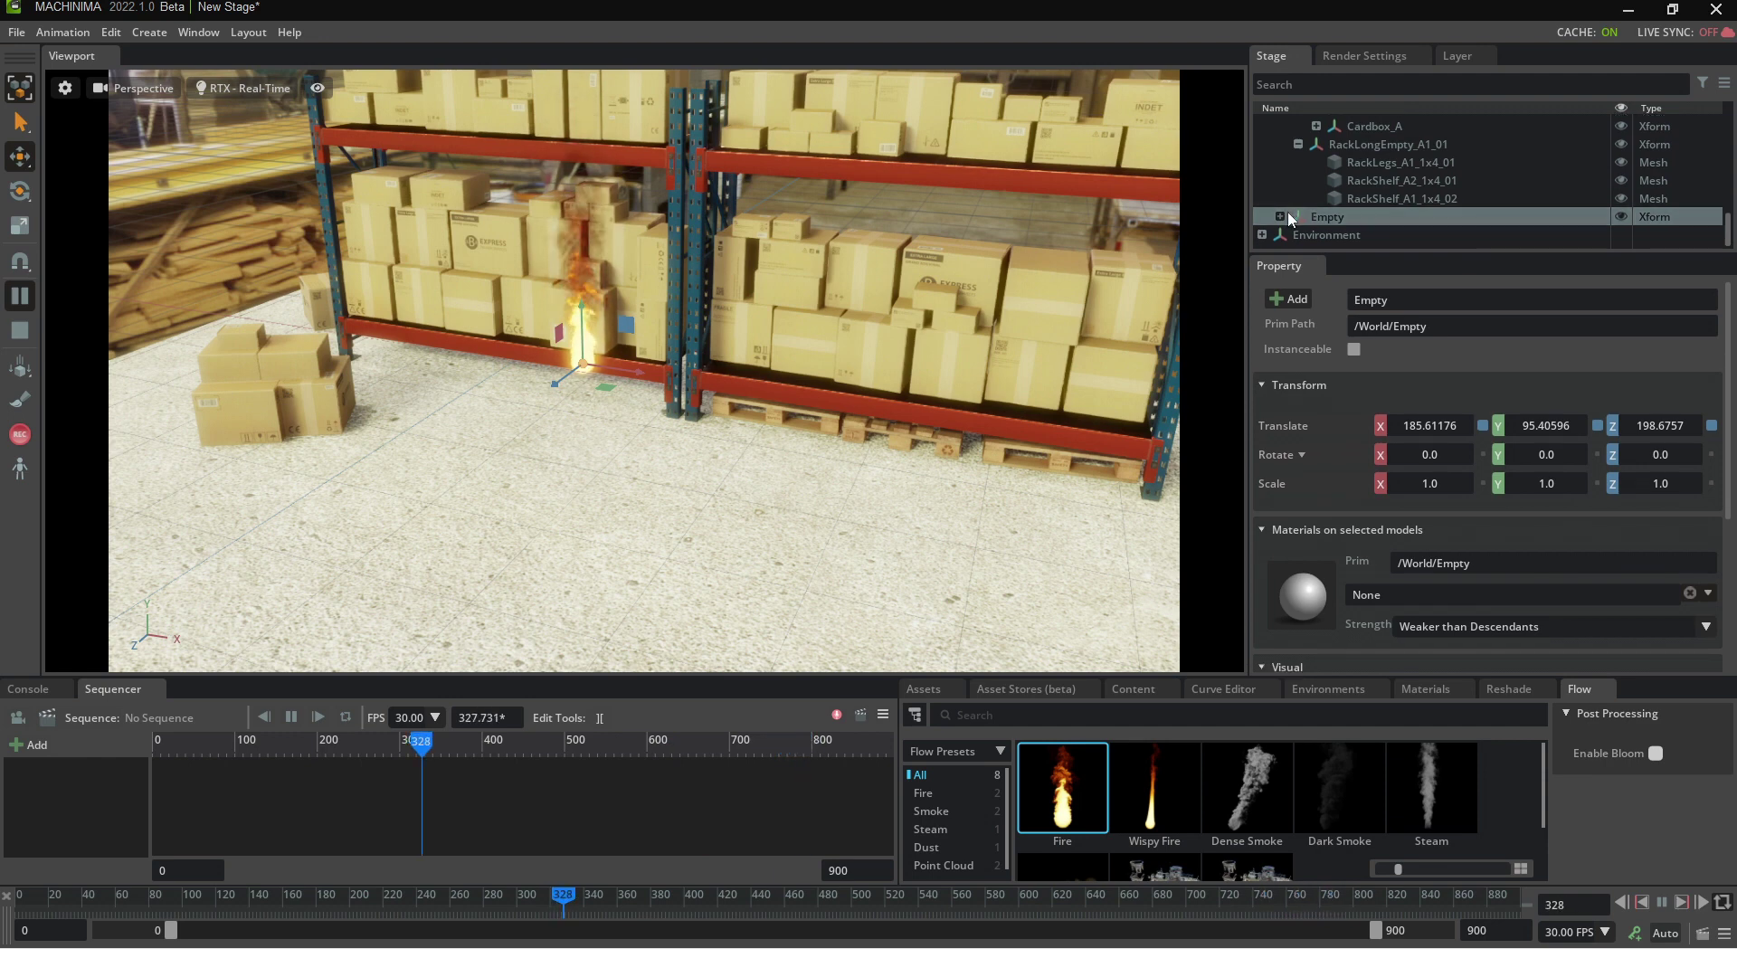
Change the flowEmitterSphere radius under Empty from 10 to 50
click(1281, 217)
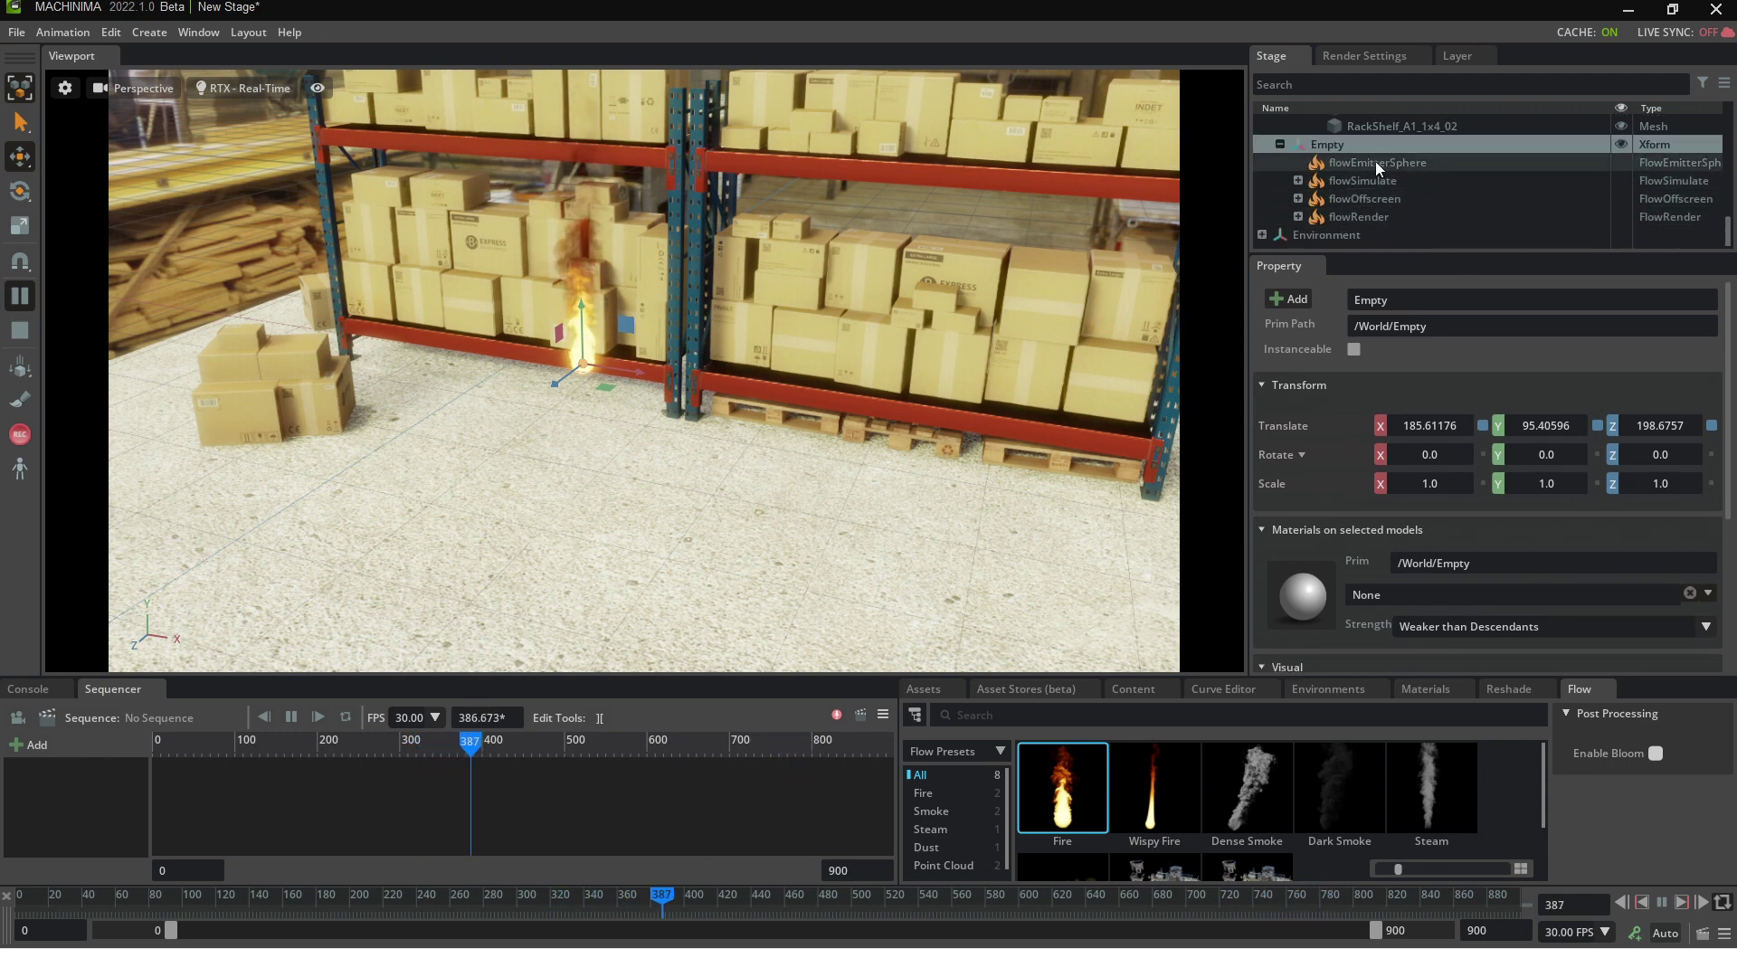
click(1376, 161)
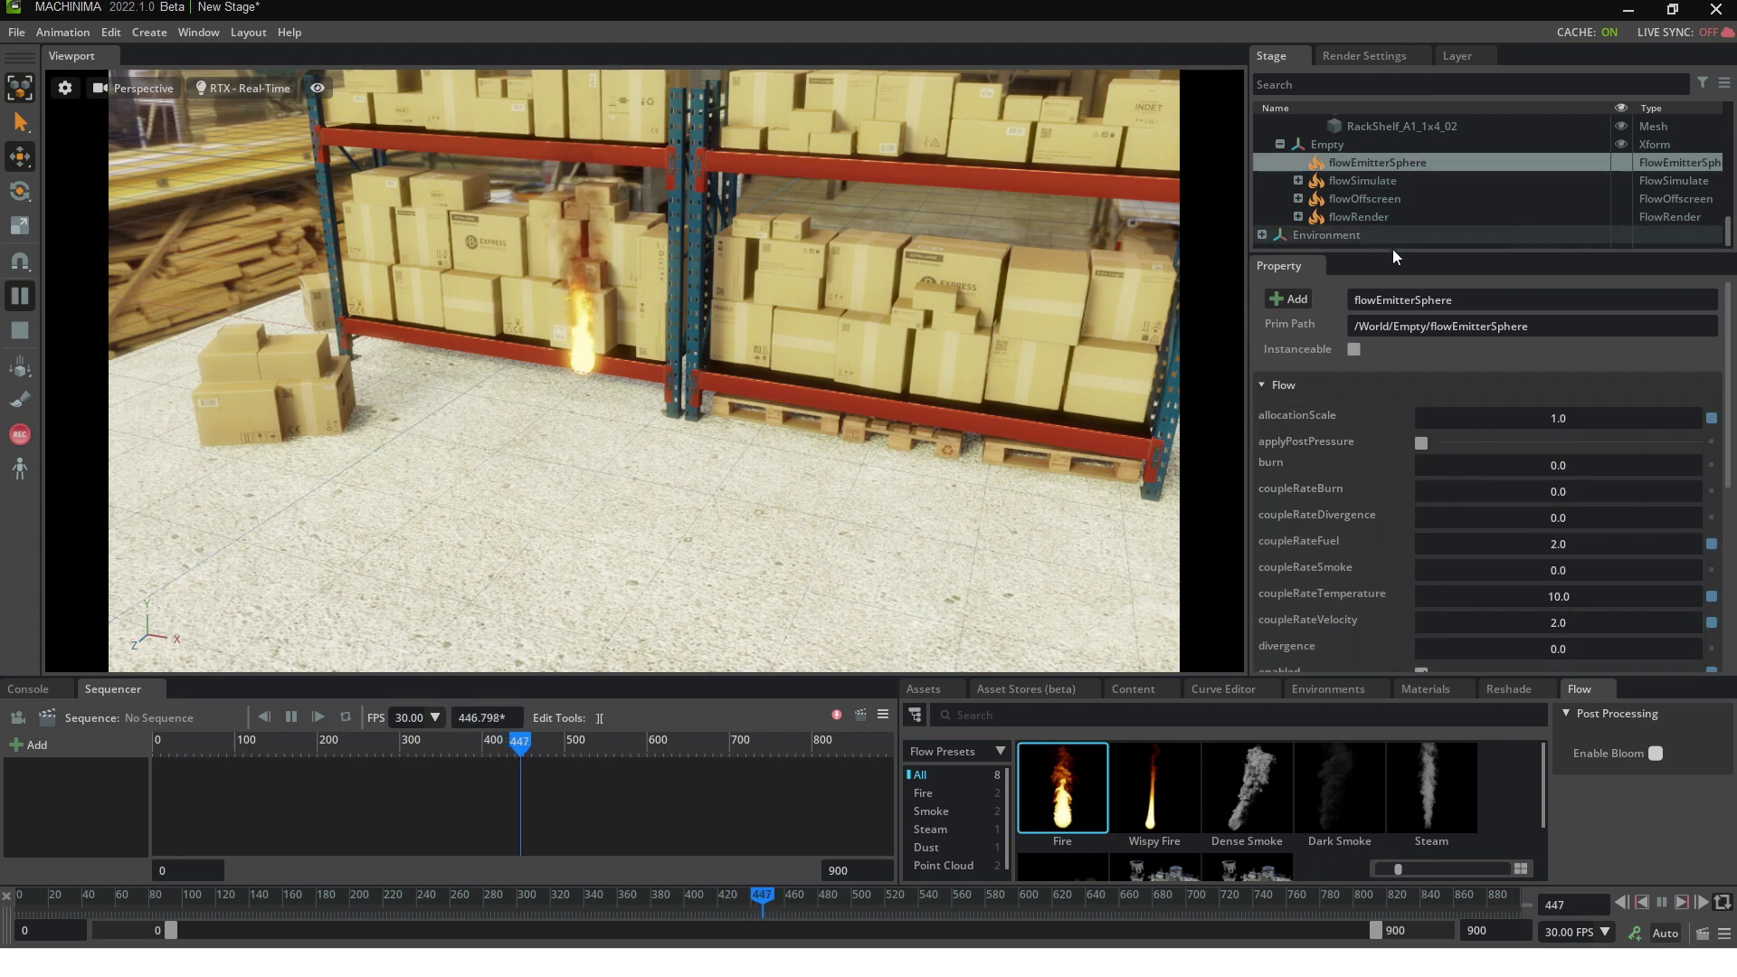
scroll(1372, 507, down, 5)
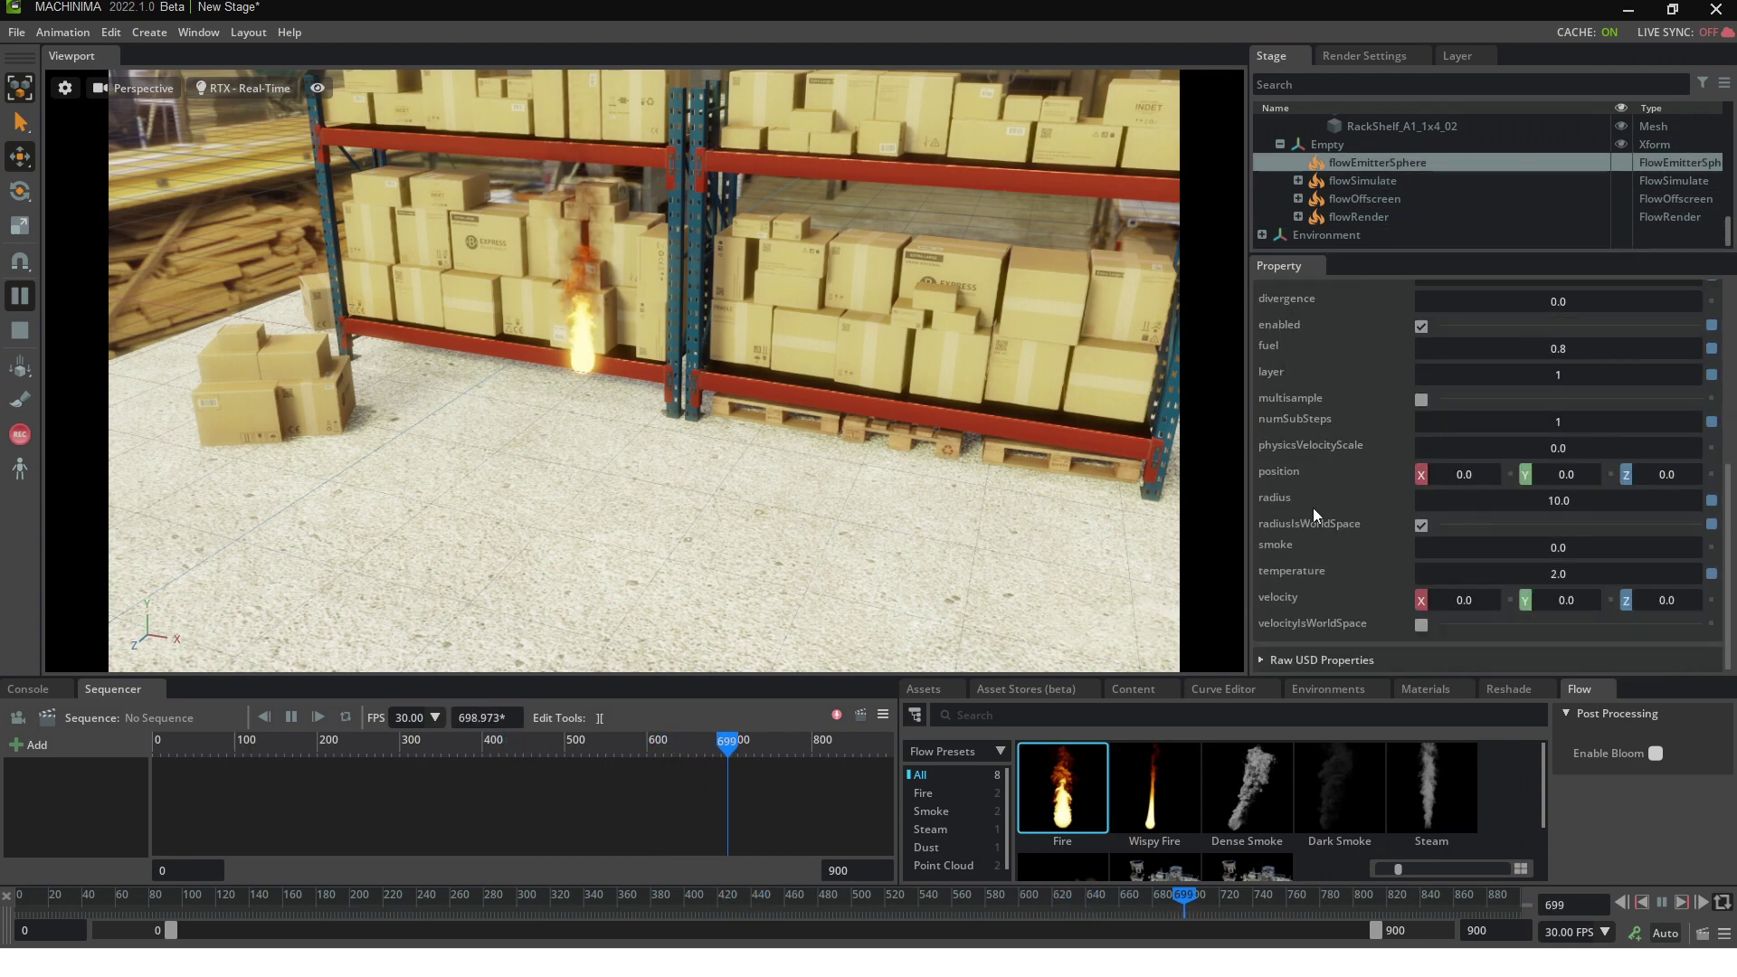
double_click(1528, 500)
text(50)
key(Return)
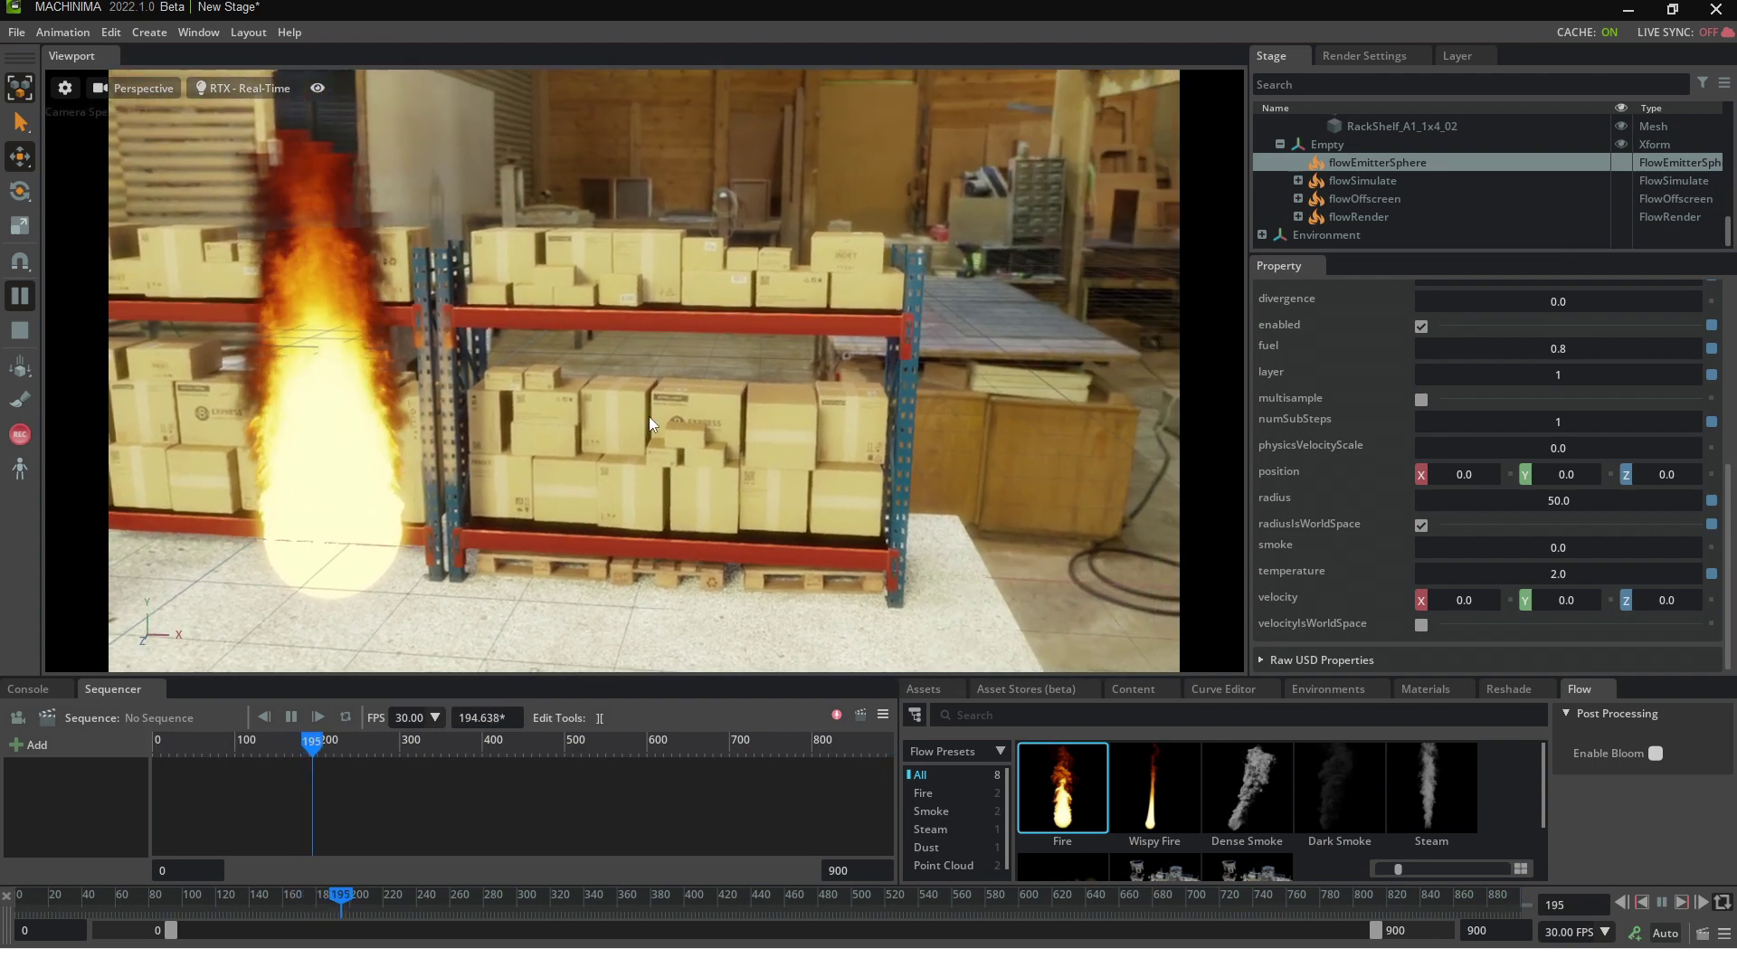
Fly the camera around and closer to the tall fire between the shelves
key(a)
right_drag(649, 417, 676, 414)
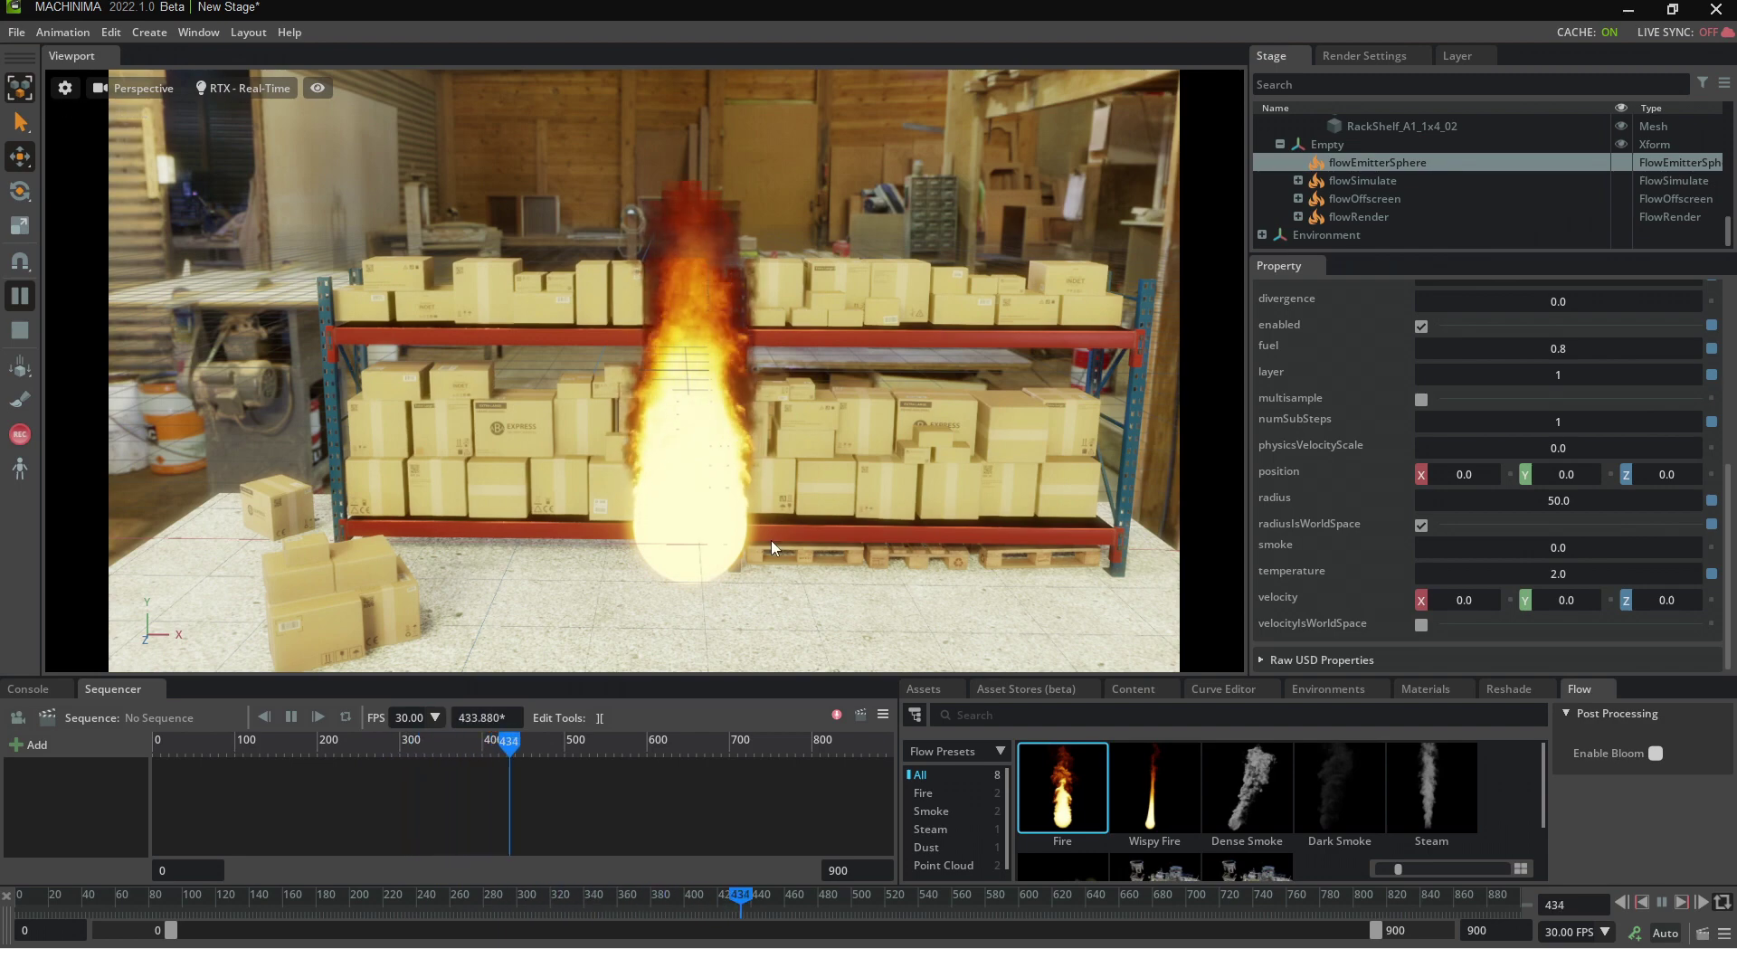
right_drag(771, 540, 984, 577)
key(d)
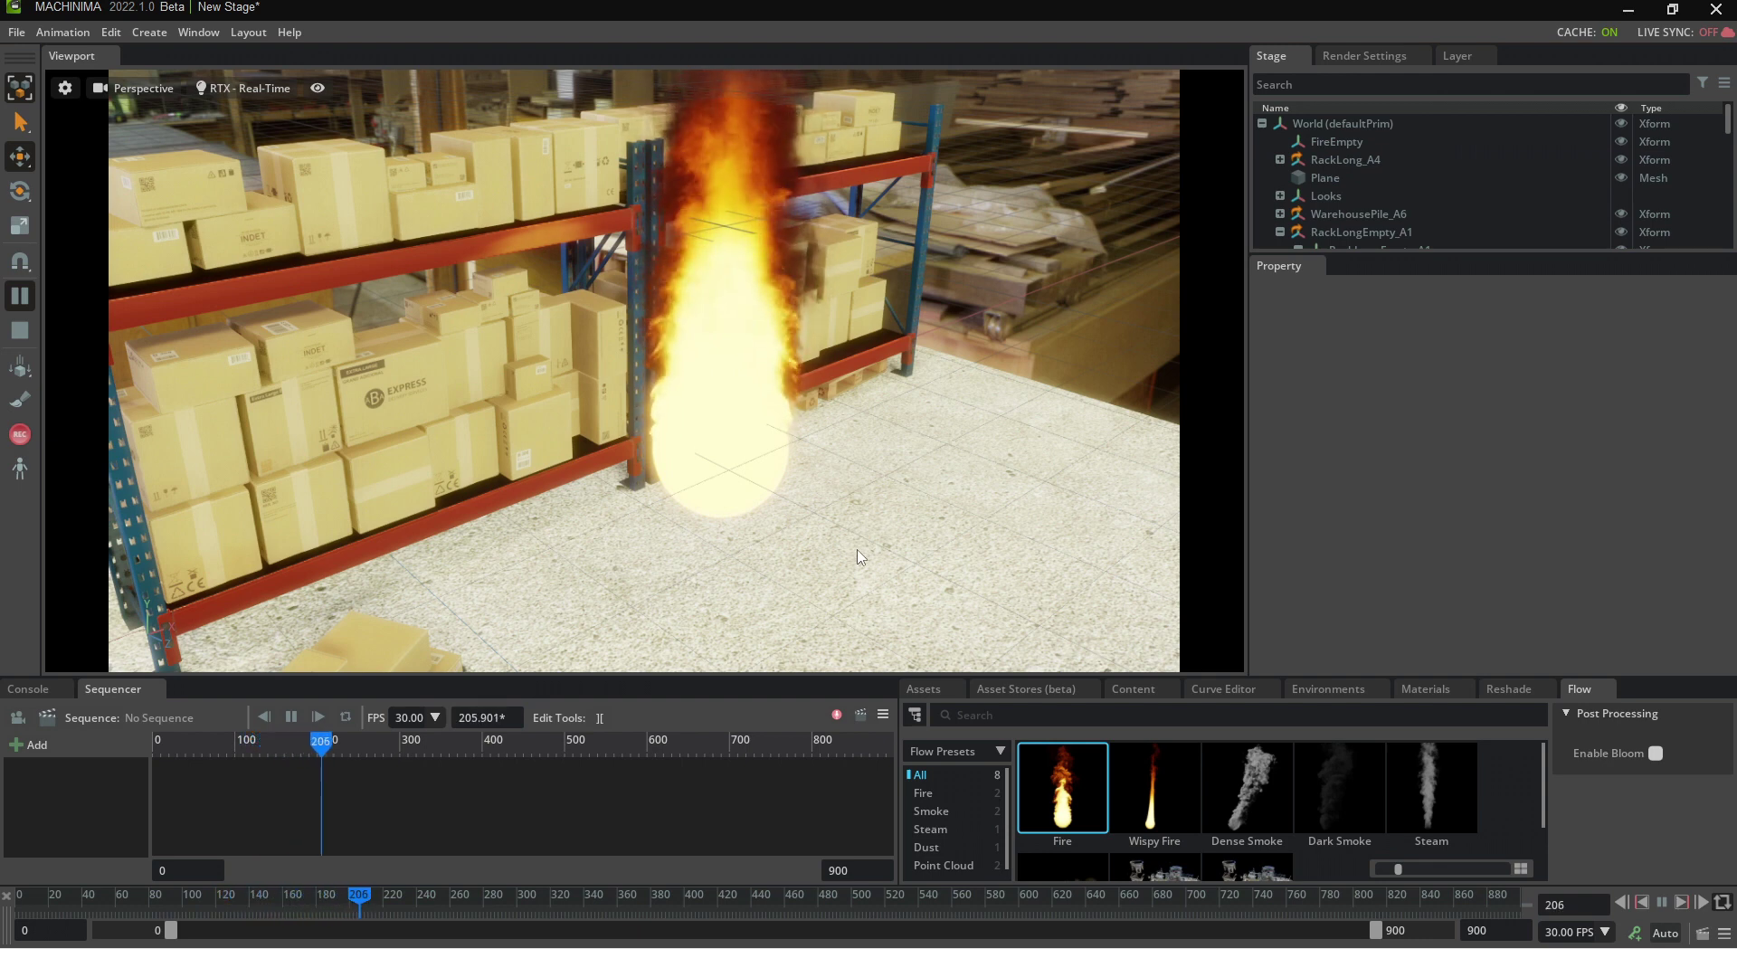
Tick physicsCollisionEnabled on the flowSimulate prim
scroll(1303, 219, down, 5)
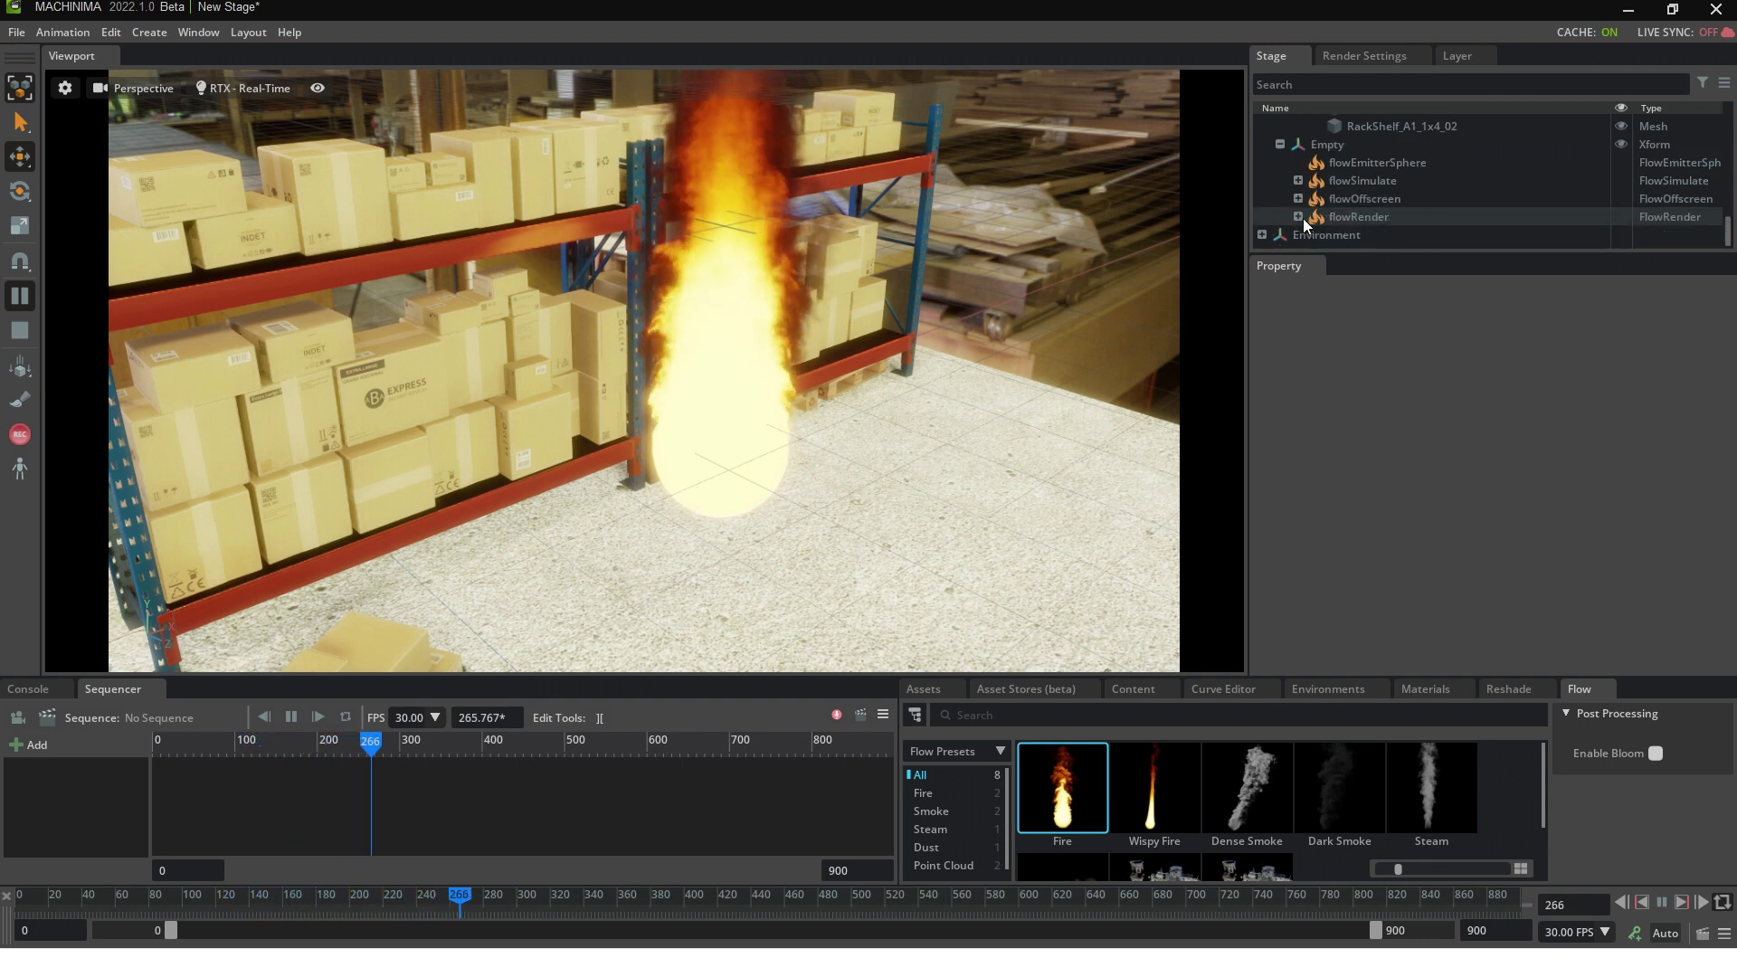
click(1355, 160)
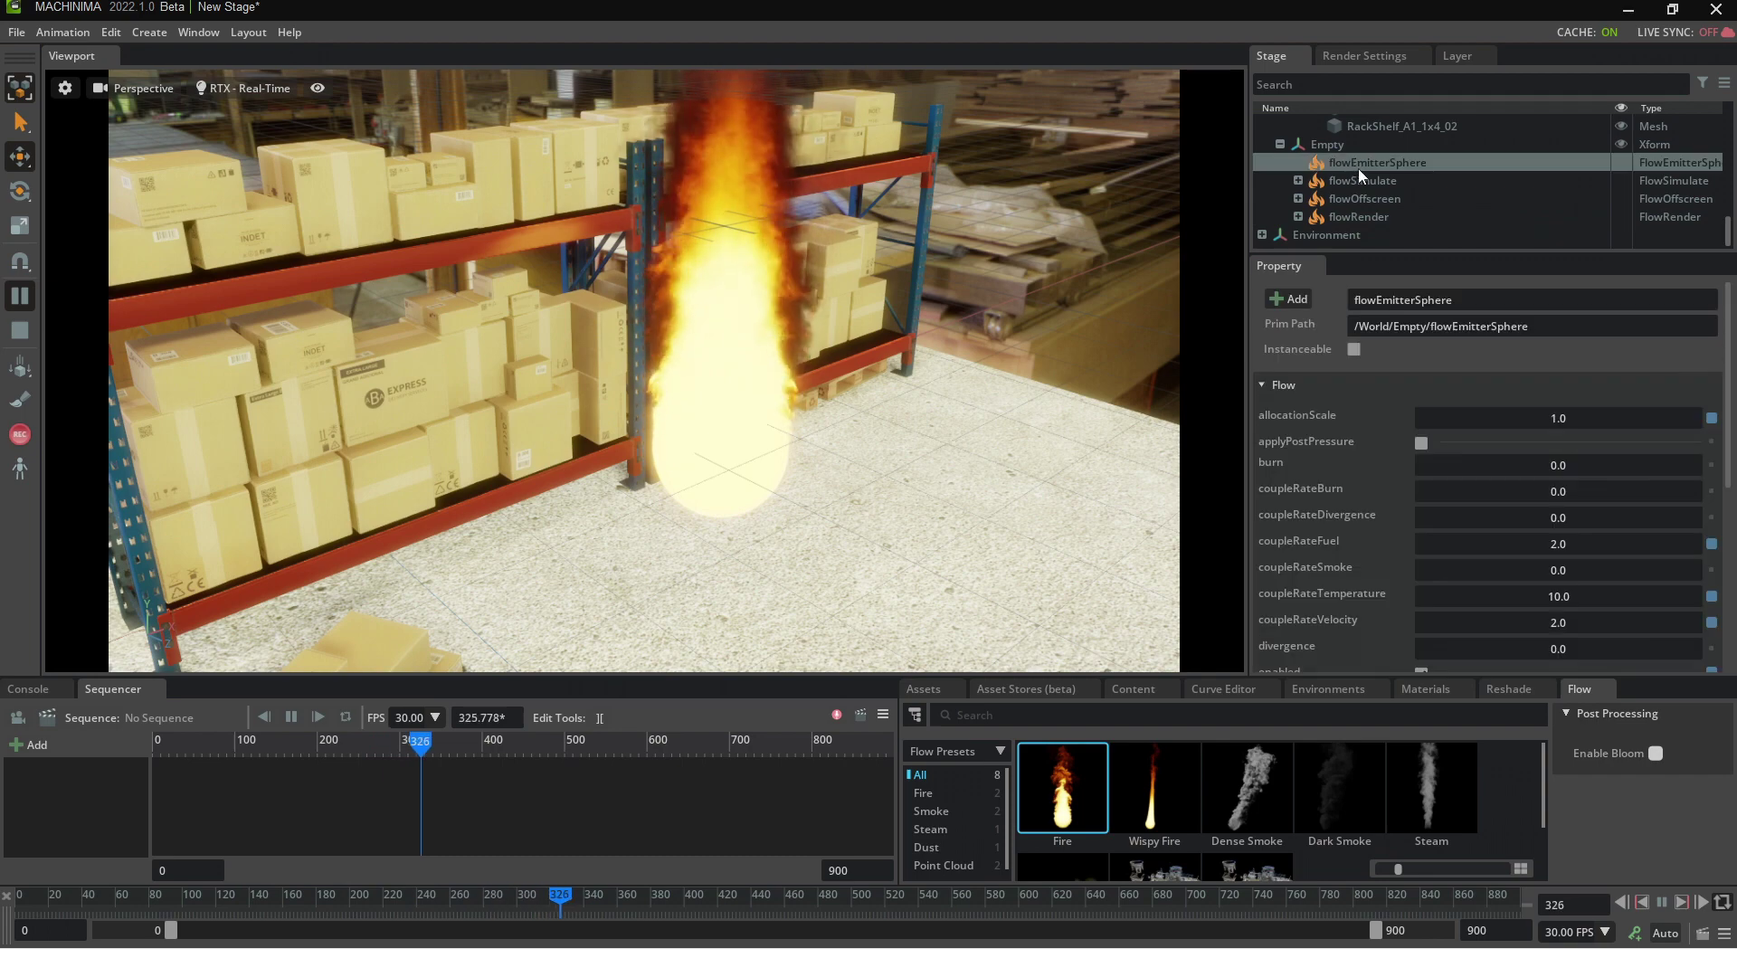
scroll(1335, 480, down, 5)
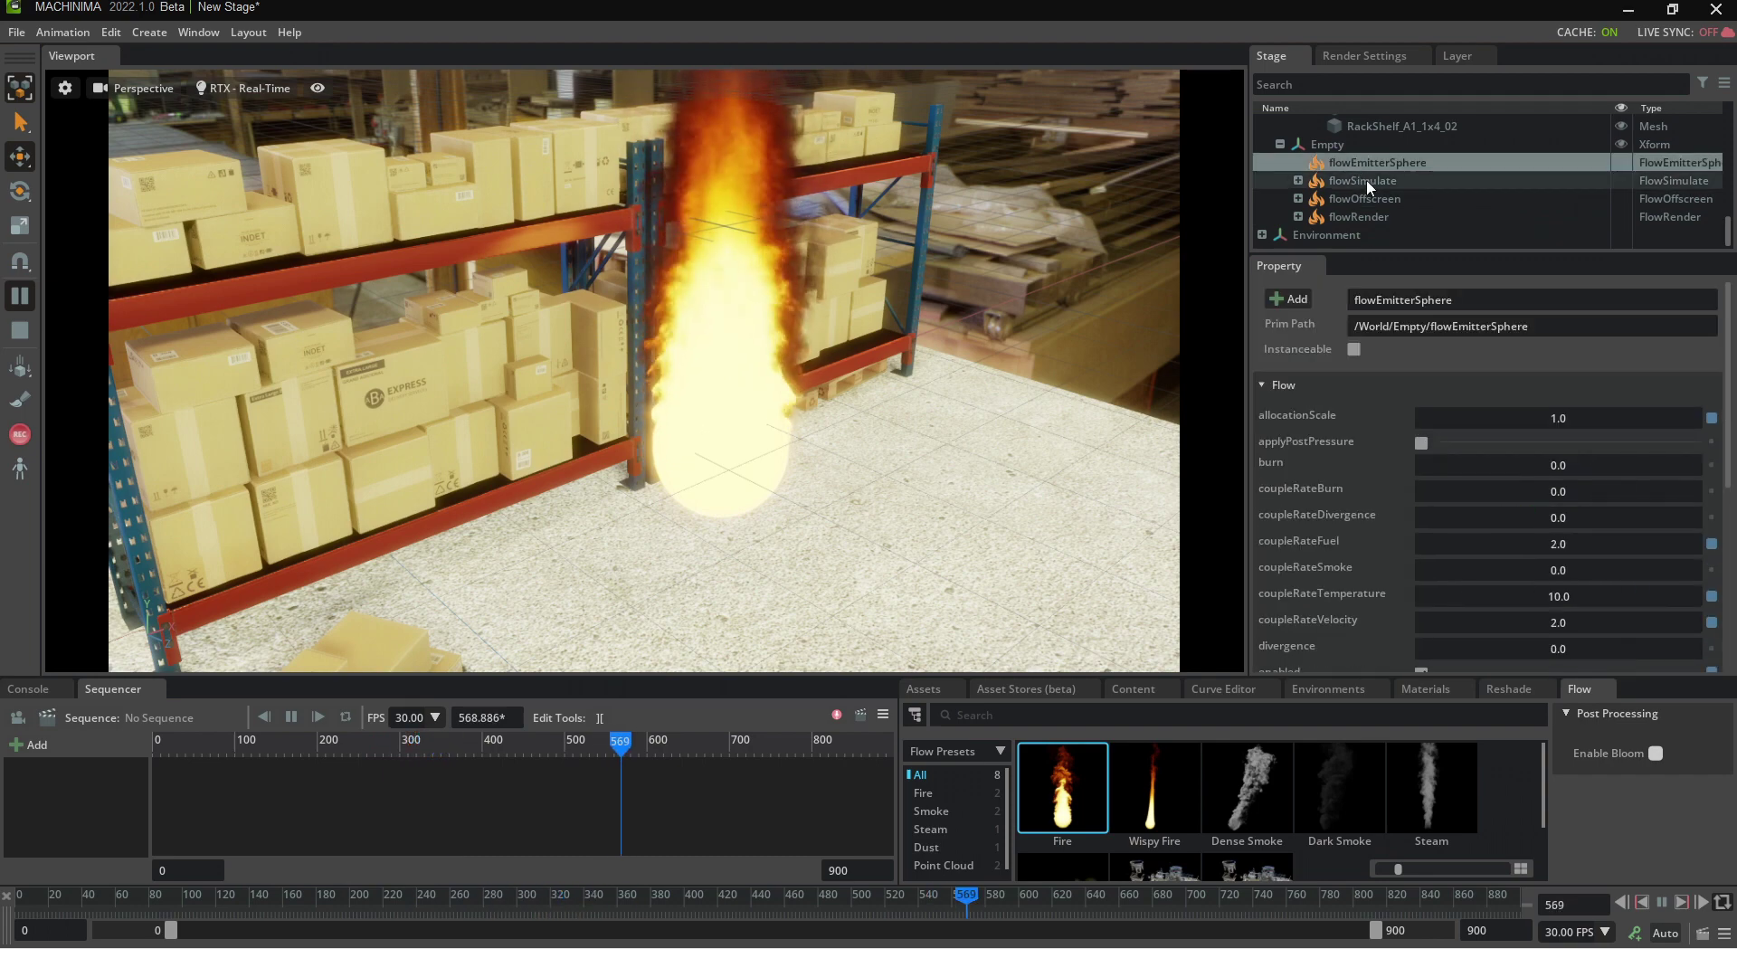
click(1366, 181)
scroll(1348, 416, down, 5)
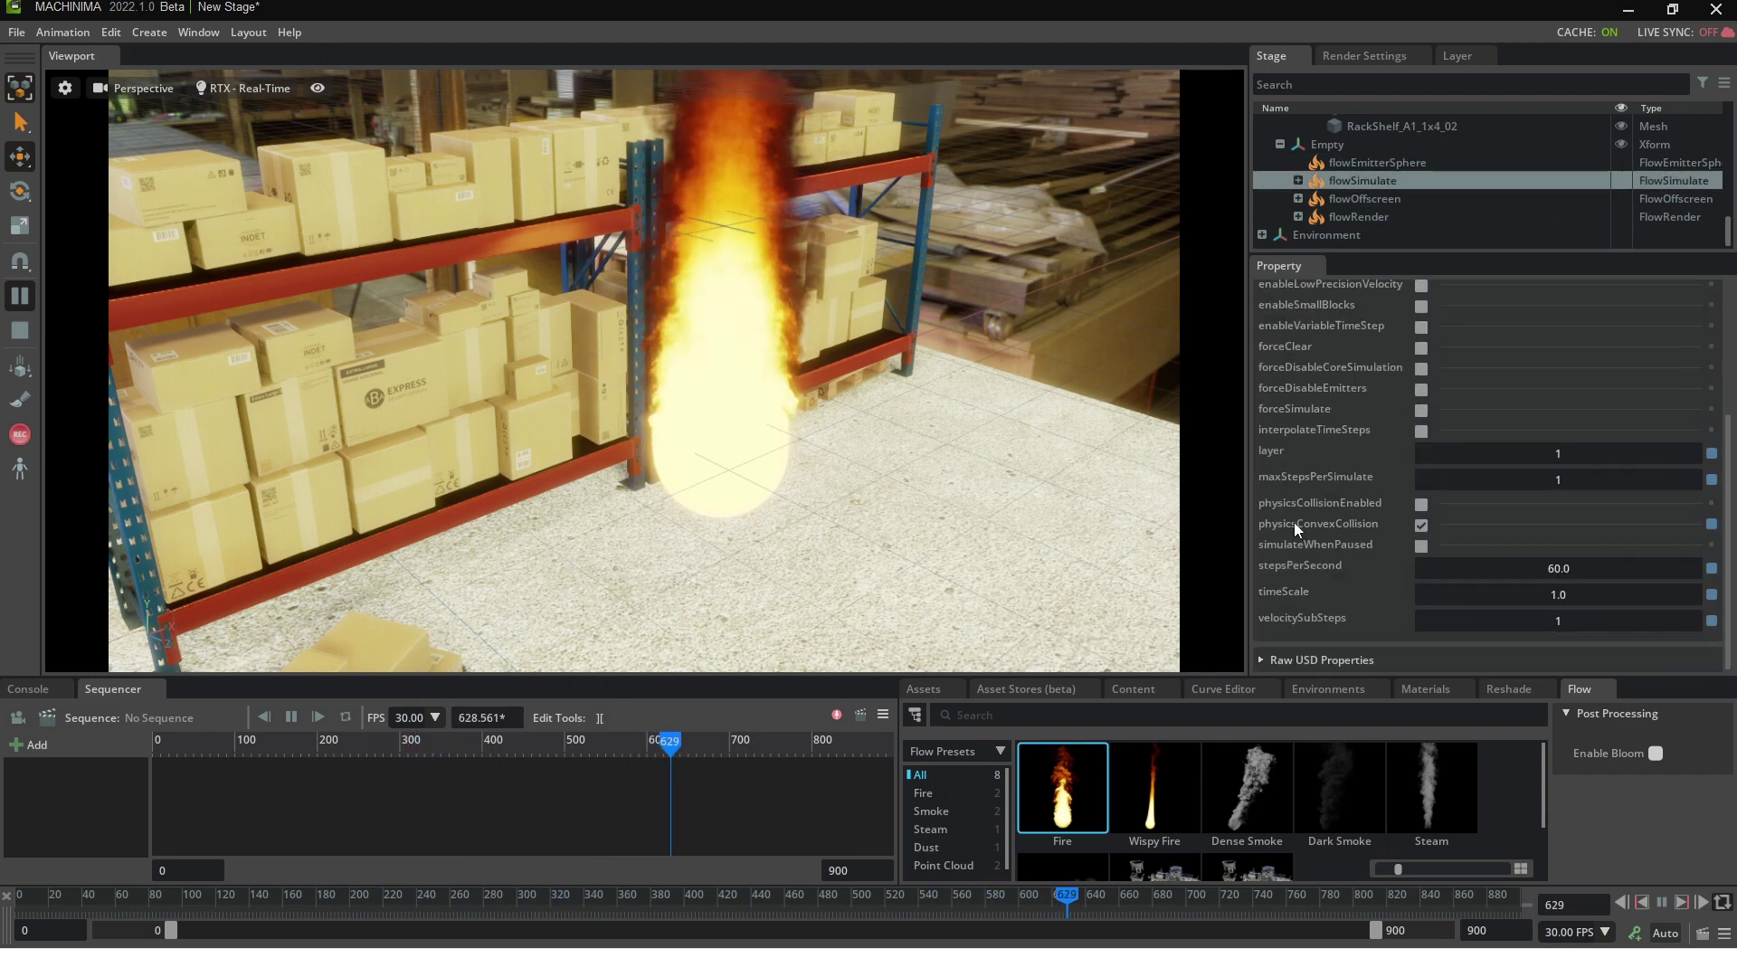
click(1420, 503)
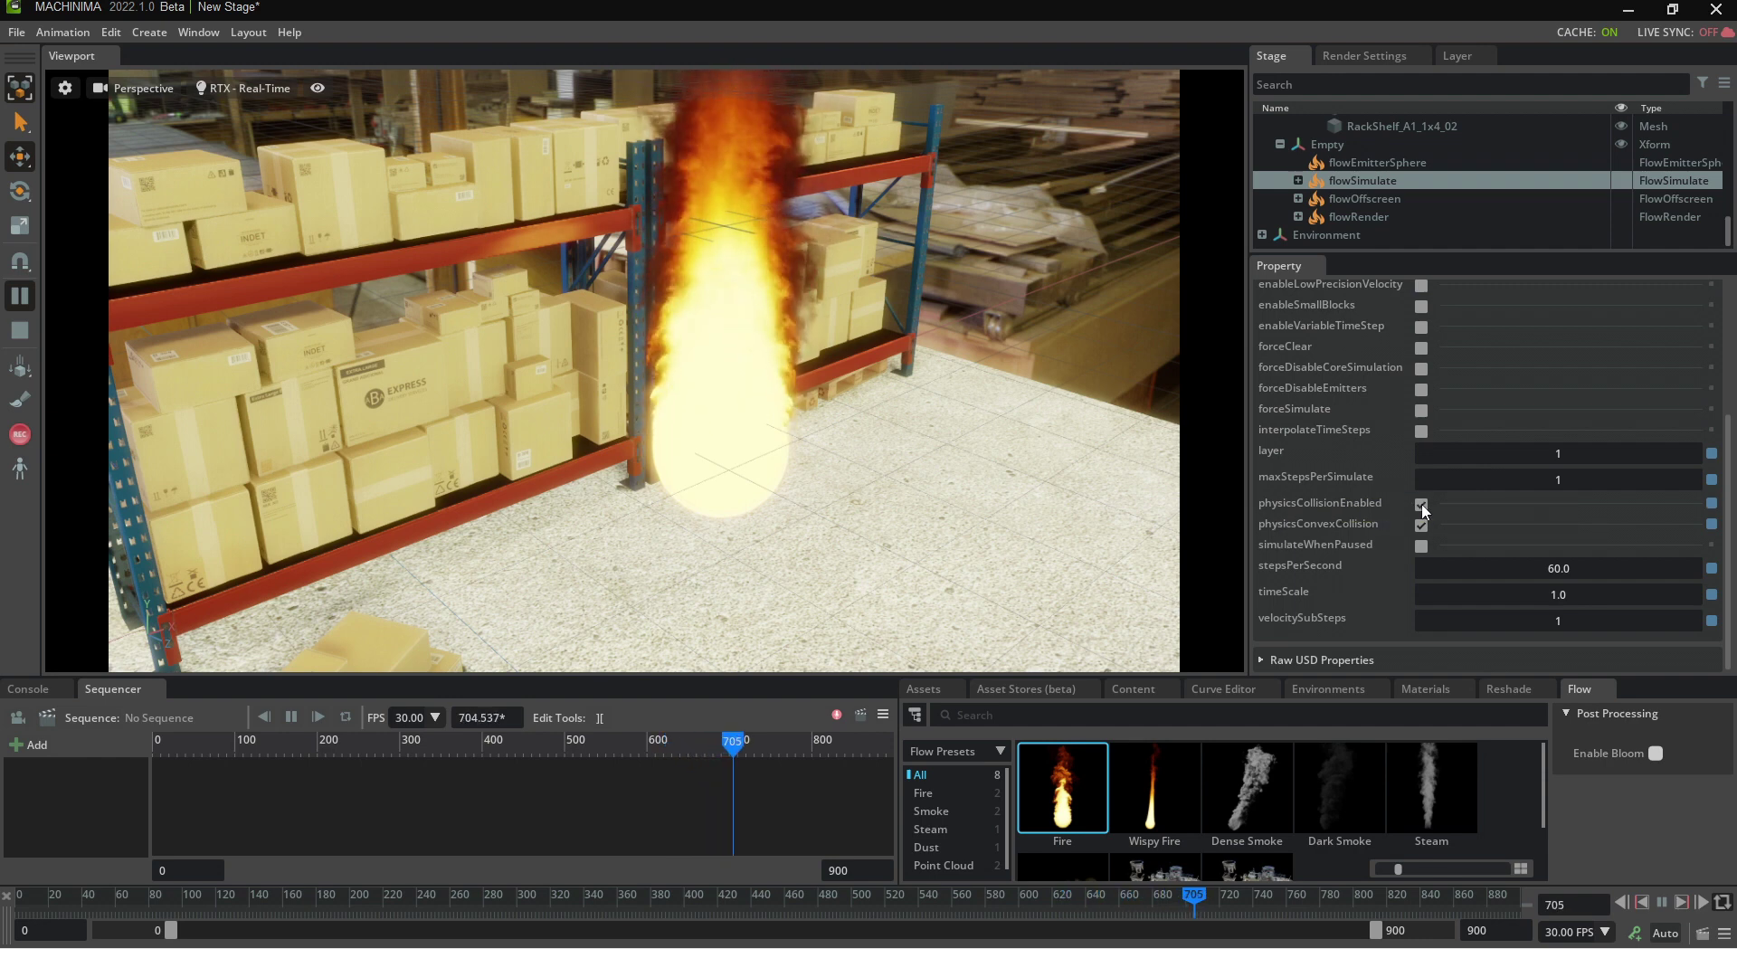
Add a cube mesh and lift it above the floor
right_click(849, 567)
mouse_move(905, 604)
mouse_move(1082, 609)
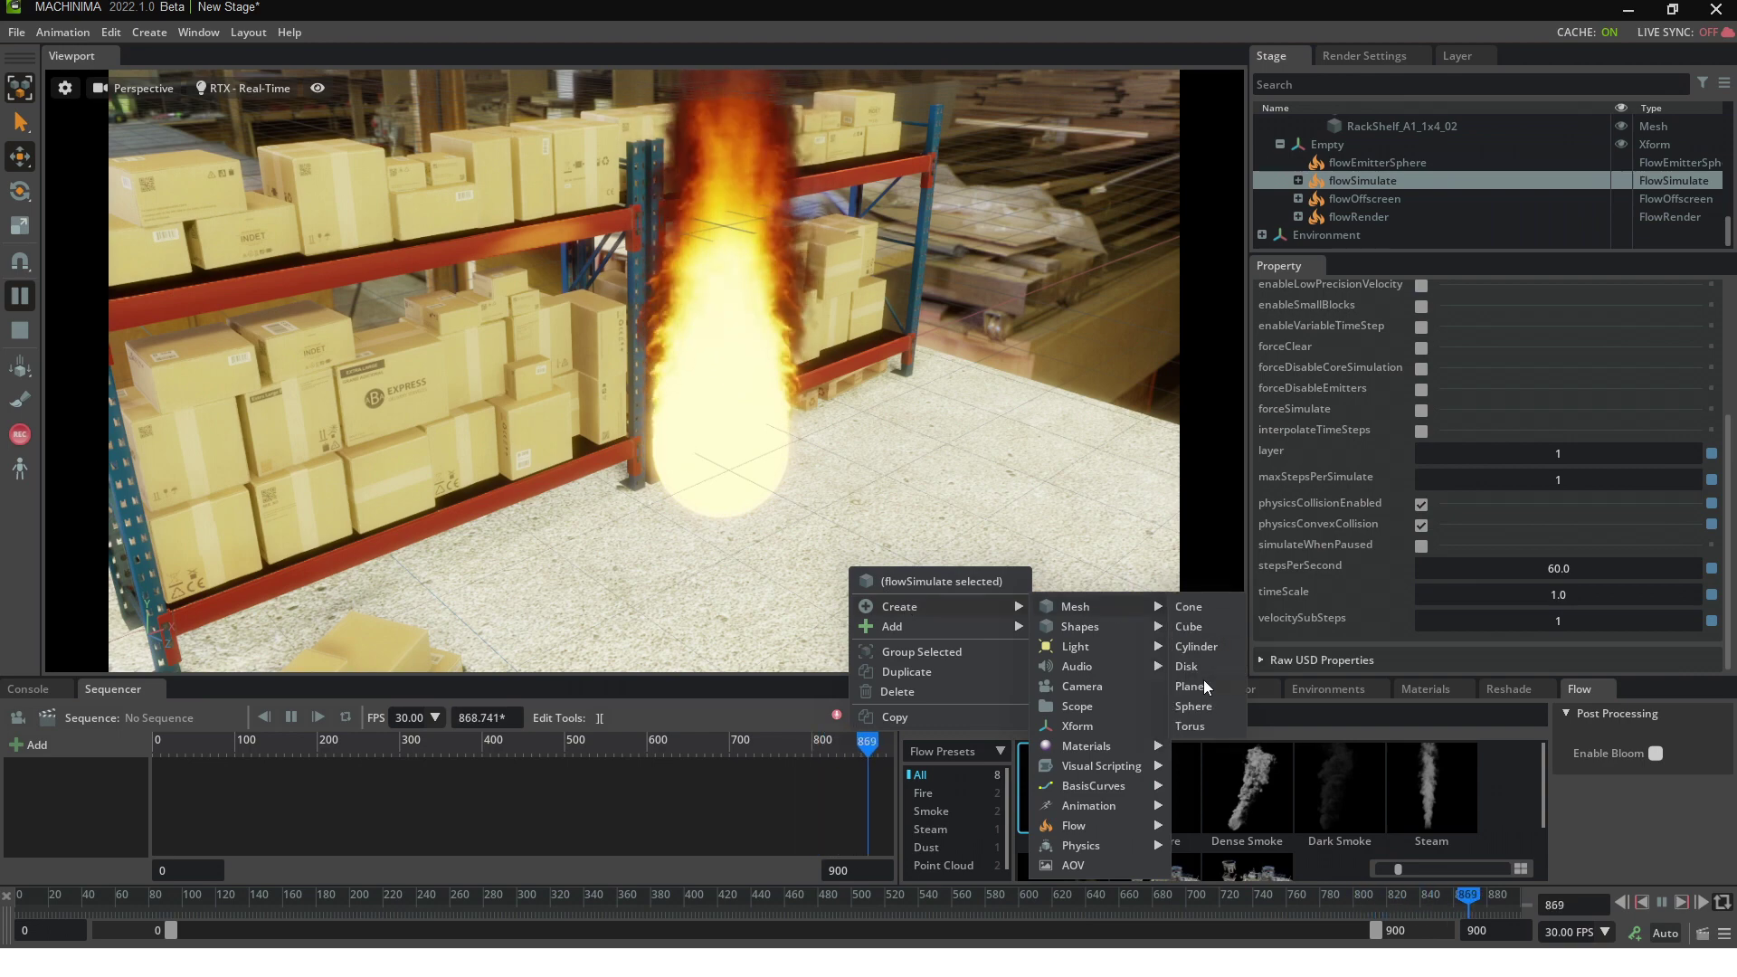
click(1200, 626)
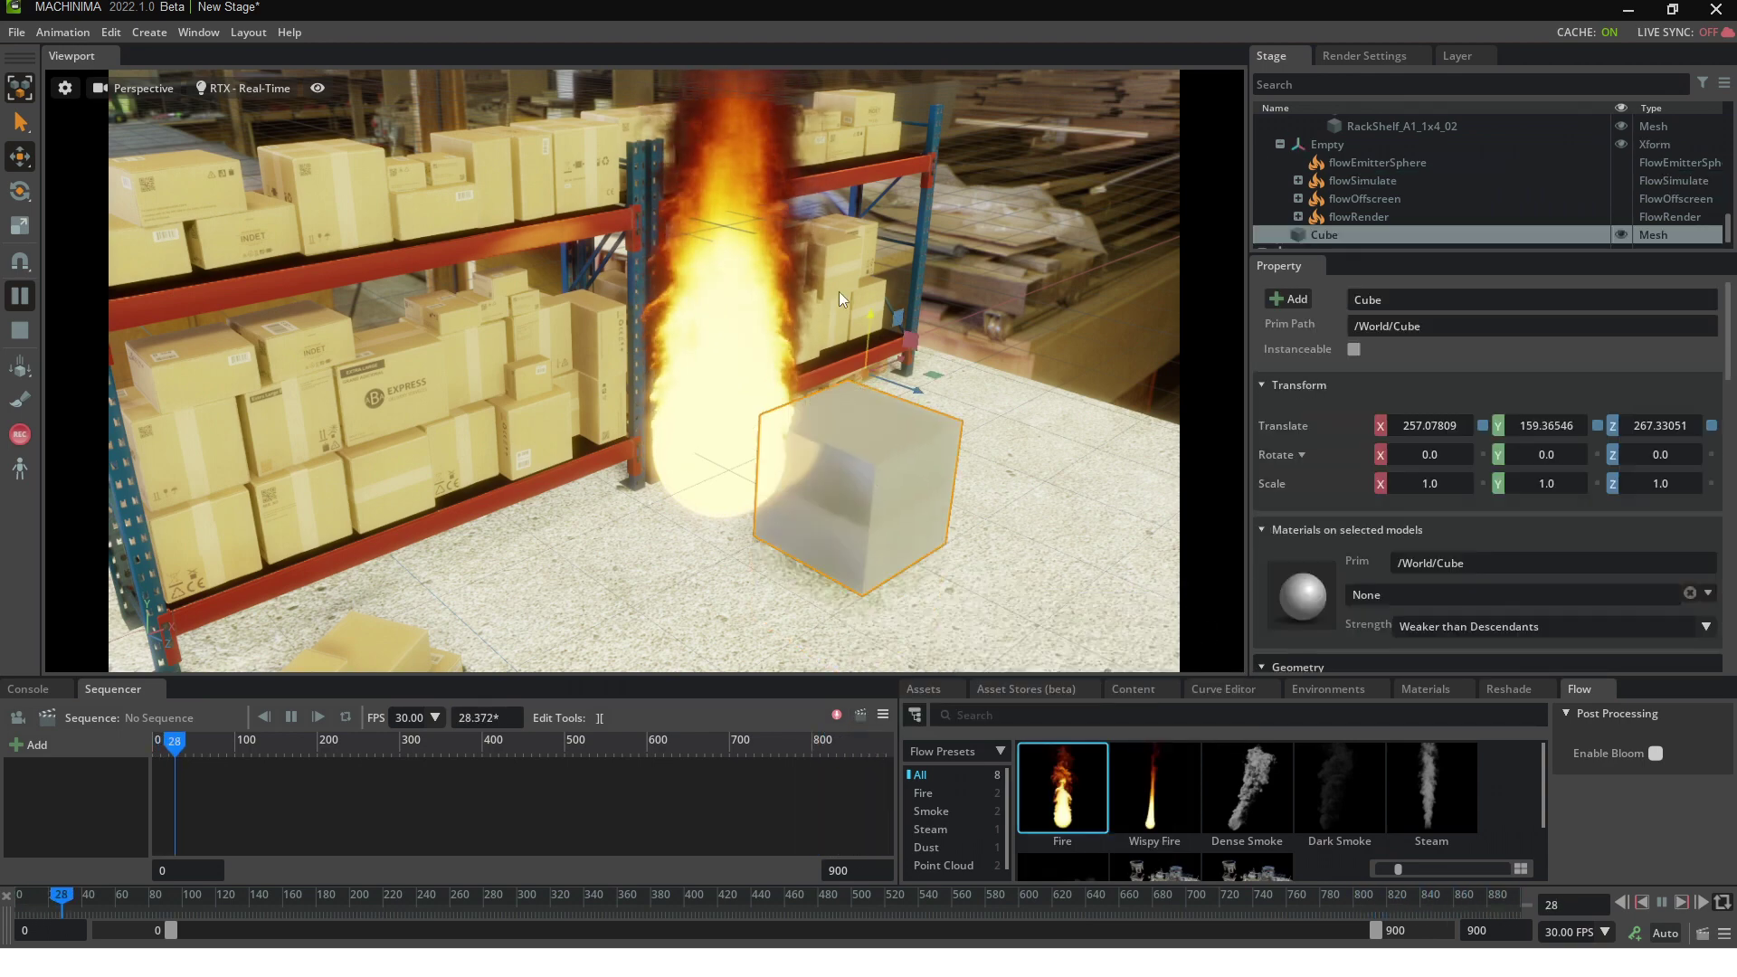
drag(838, 277, 832, 188)
right_drag(830, 297, 805, 294)
Rotate the cube about 60 degrees around Z and slide it over the flames to Z 212.7
key(e)
drag(686, 177, 624, 224)
key(w)
right_drag(660, 297, 882, 292)
key(a)
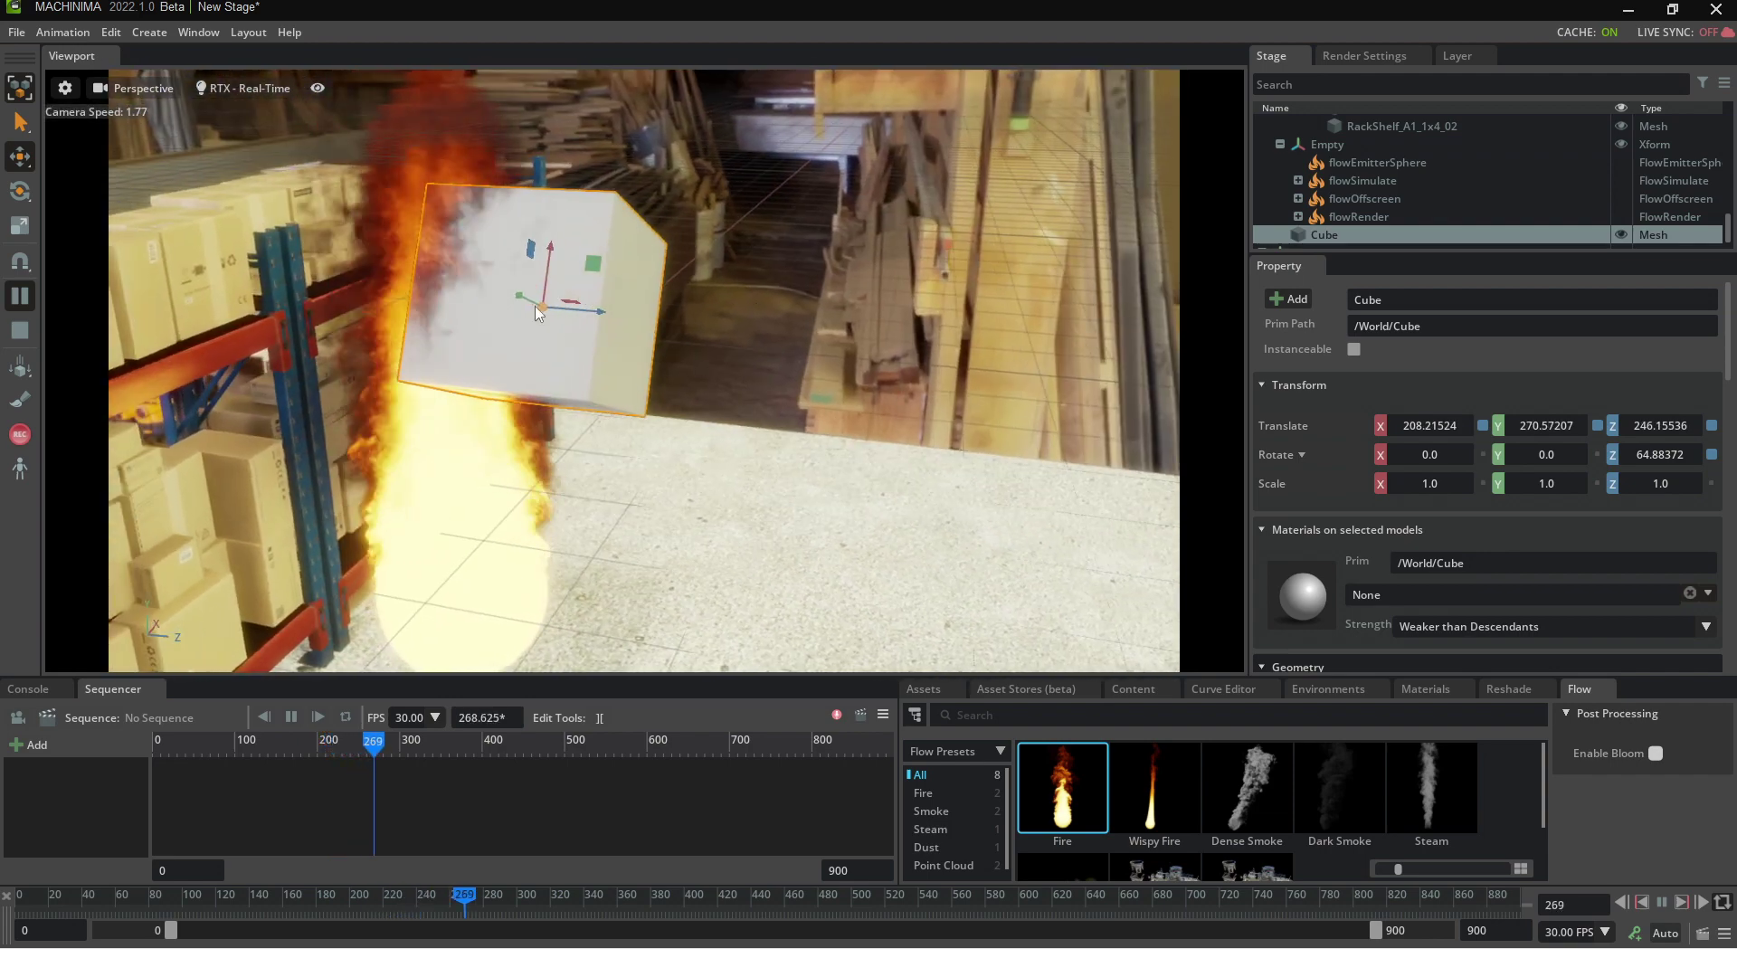
drag(597, 308, 541, 306)
key(d)
right_drag(622, 374, 506, 373)
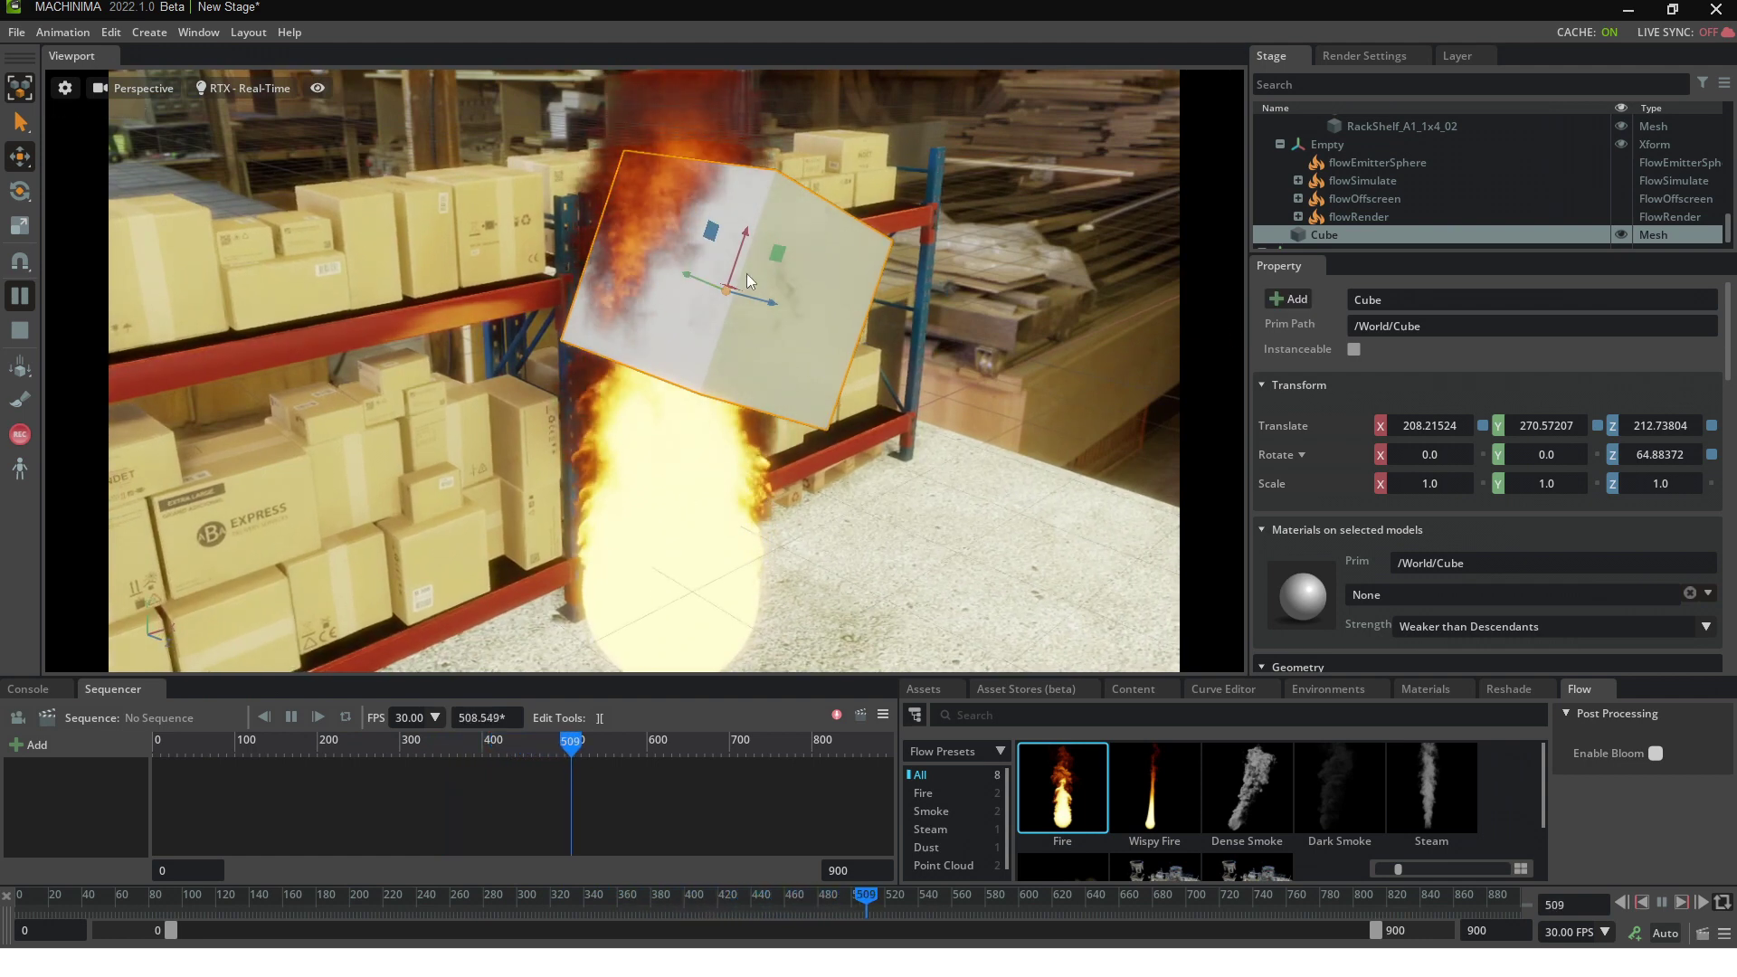
Add a Physics Collider to the cube and set its Approximation to Convex Hull
click(1296, 301)
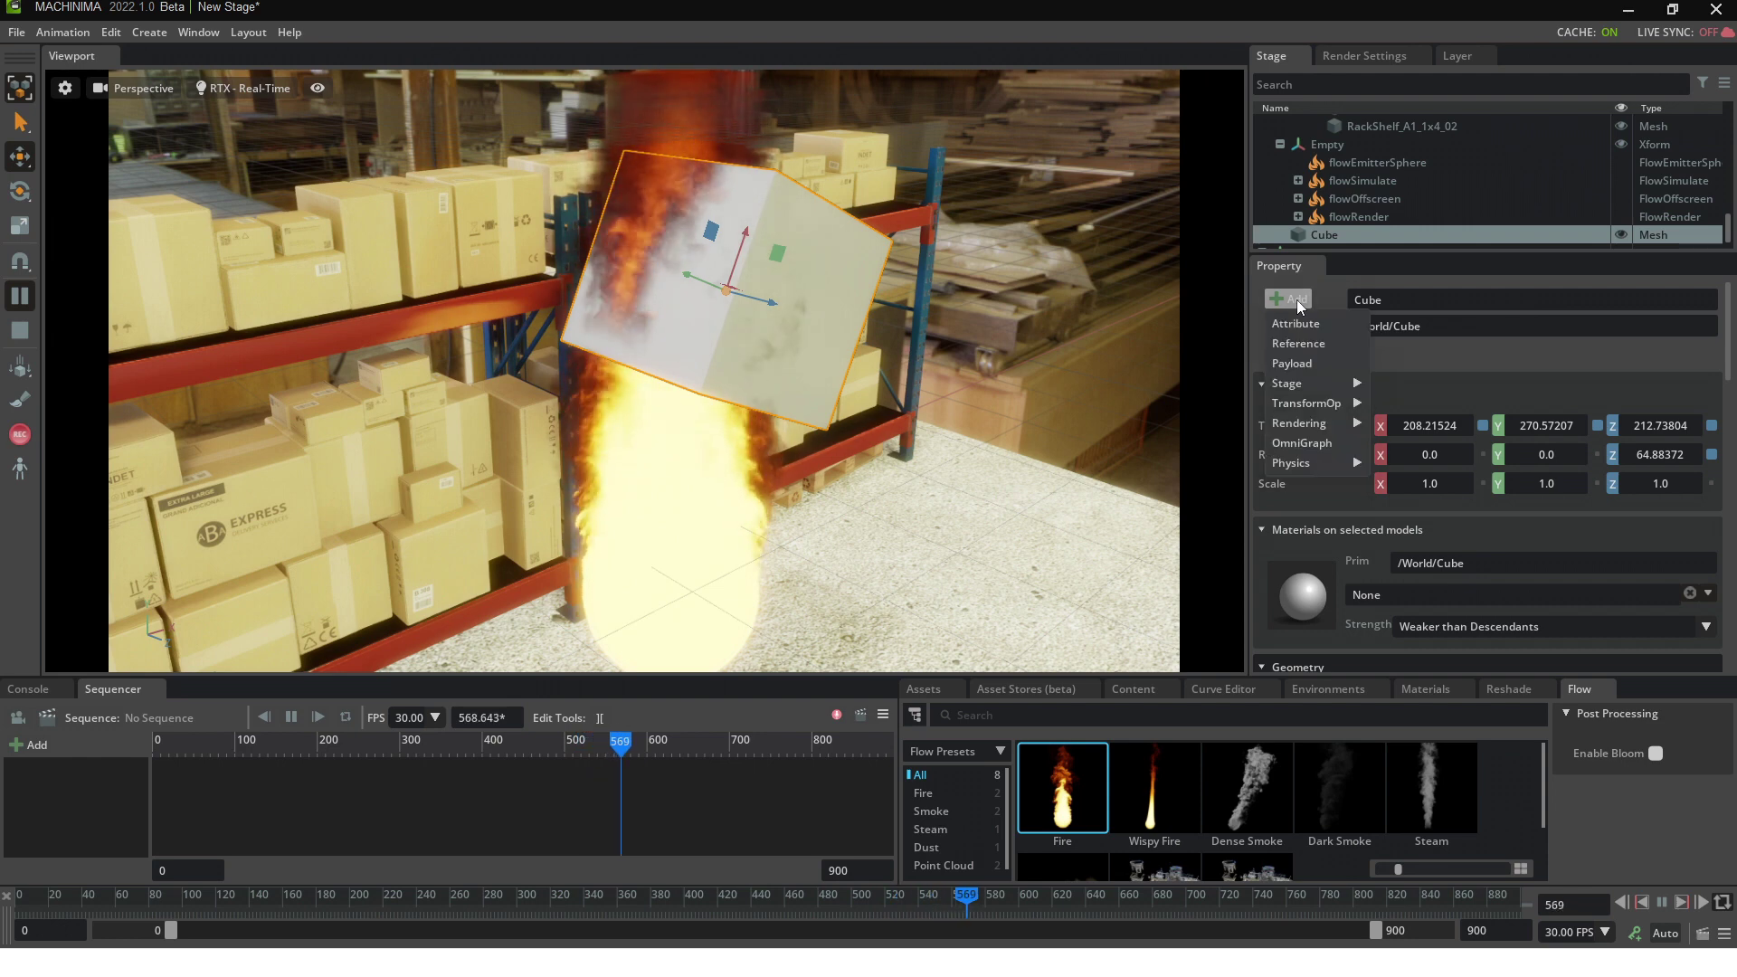
mouse_move(1303, 462)
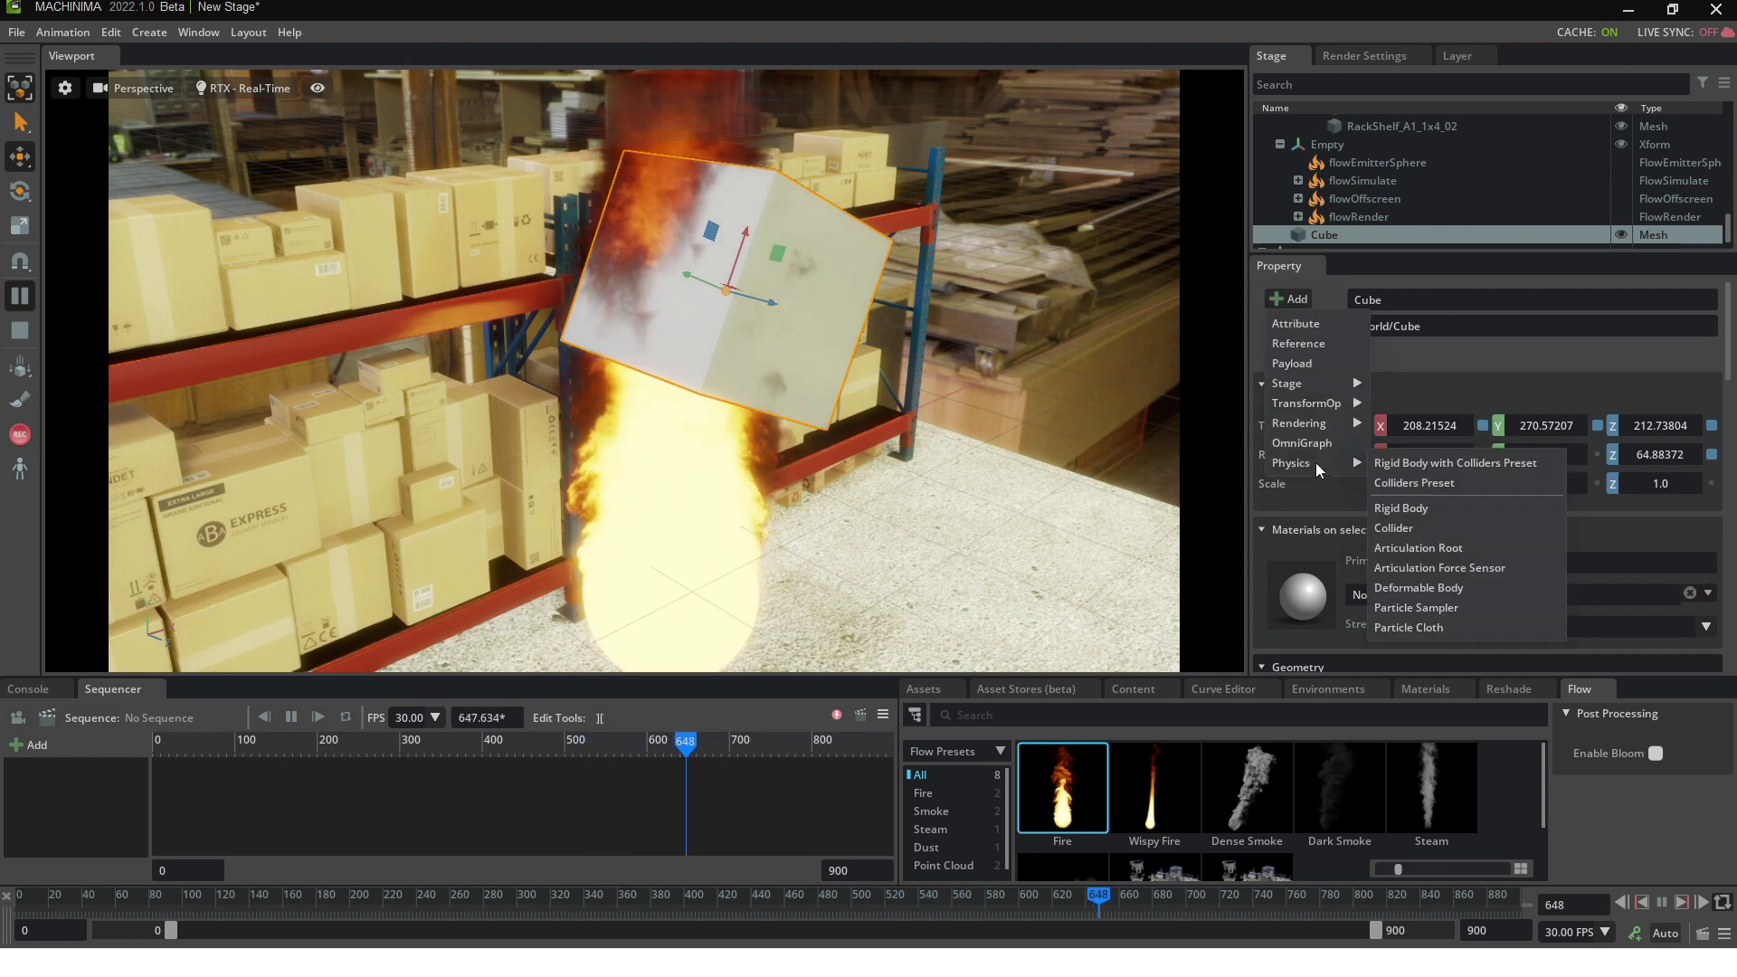
click(1421, 529)
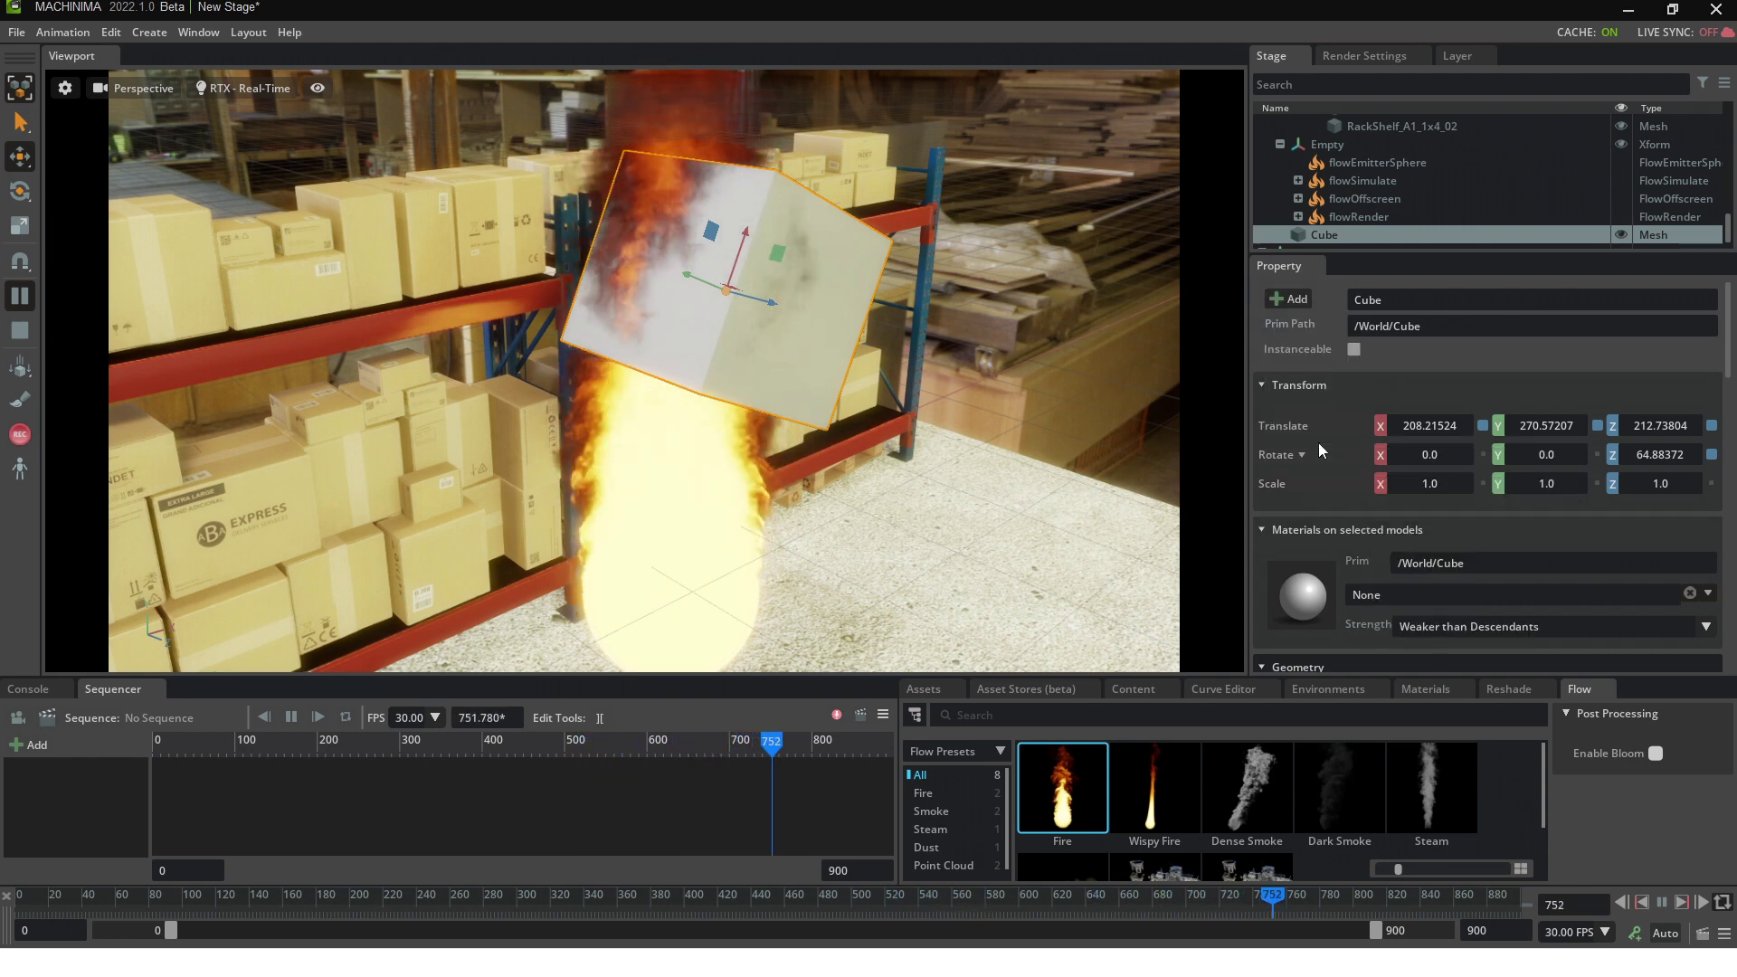
scroll(1317, 442, down, 10)
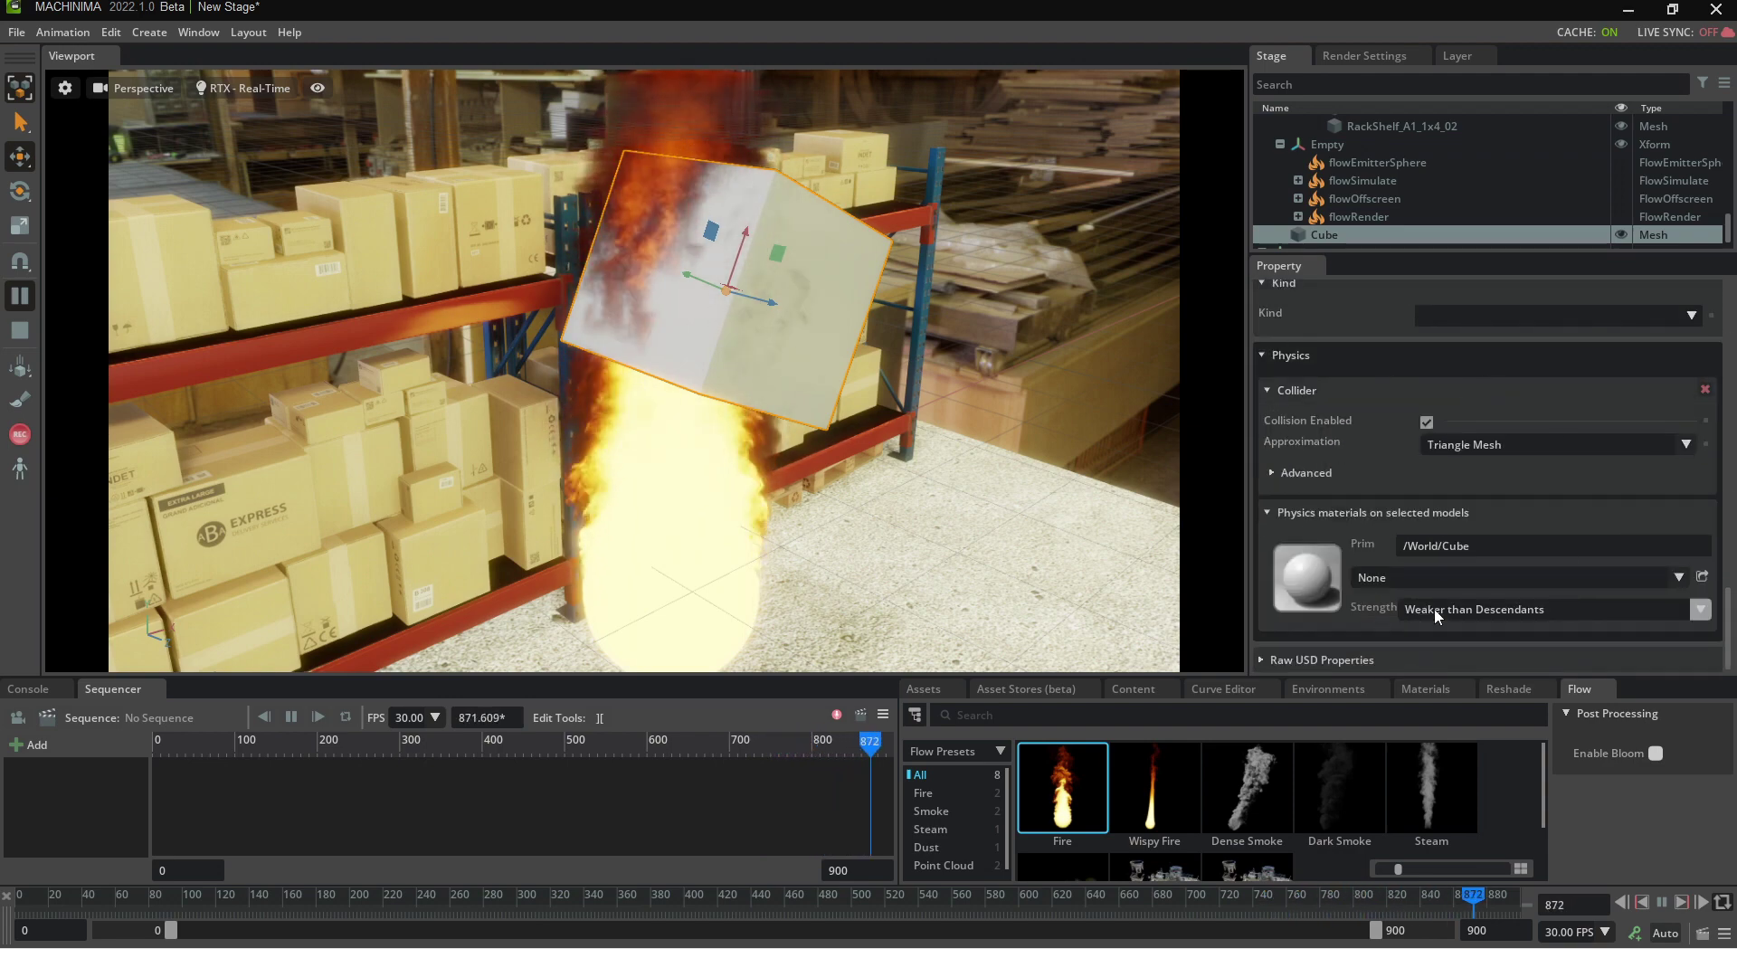
click(1480, 447)
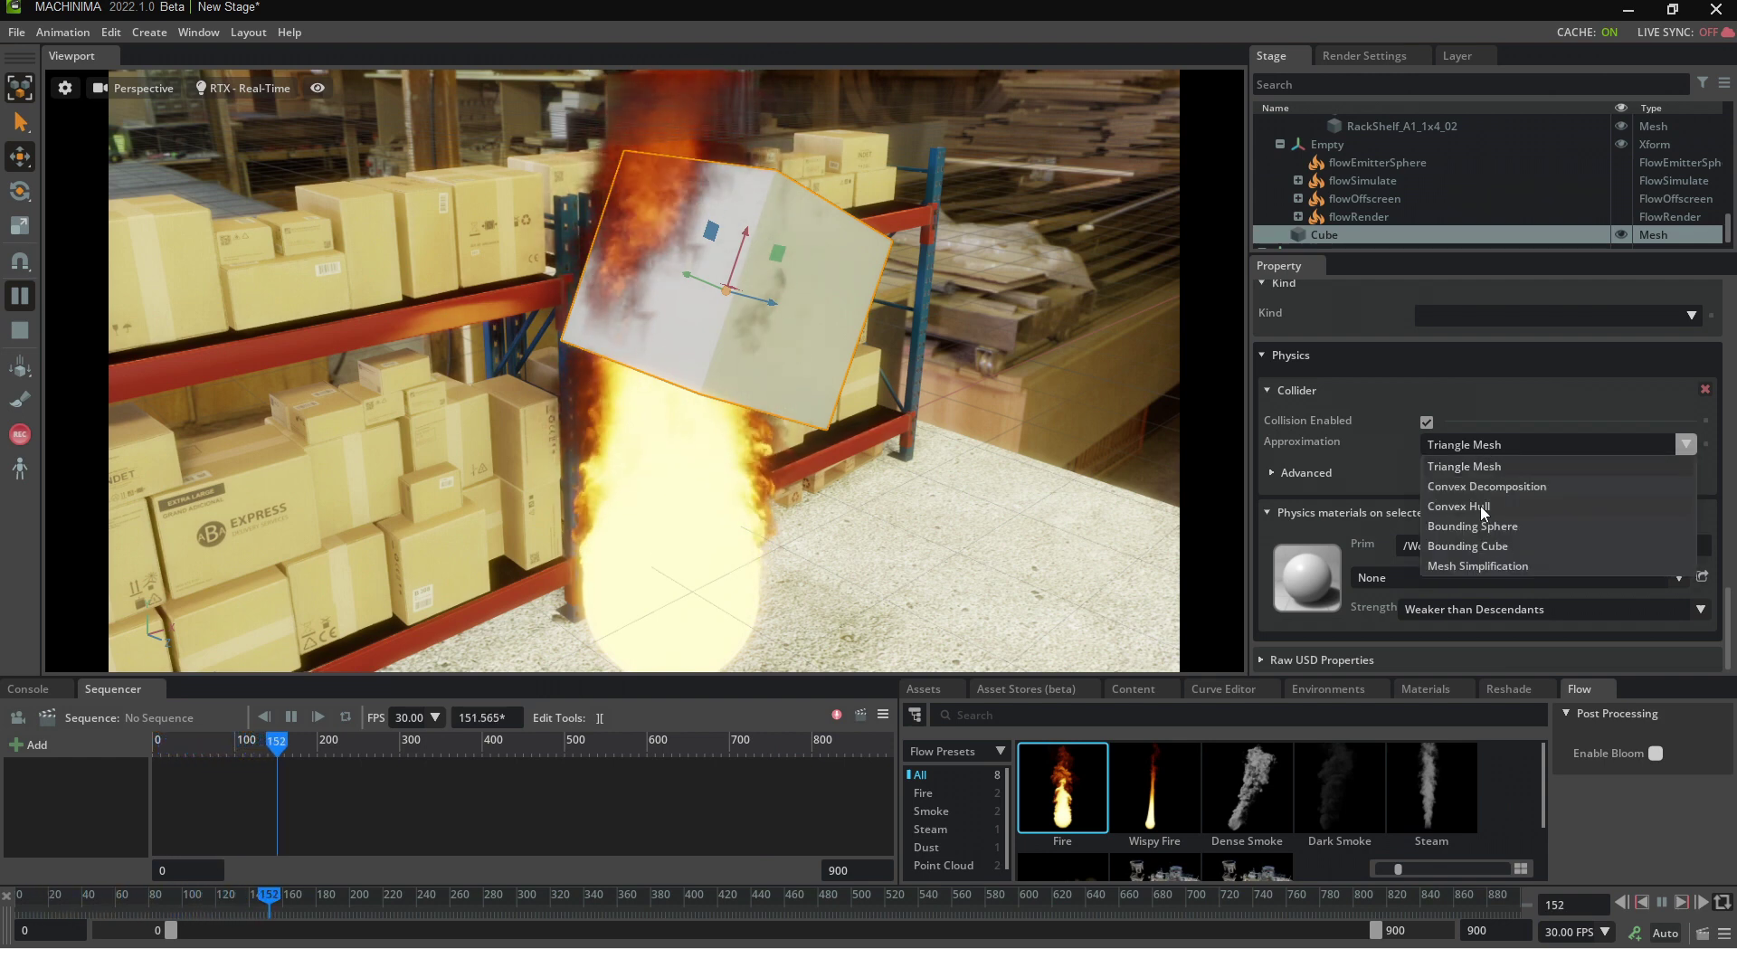
click(1482, 507)
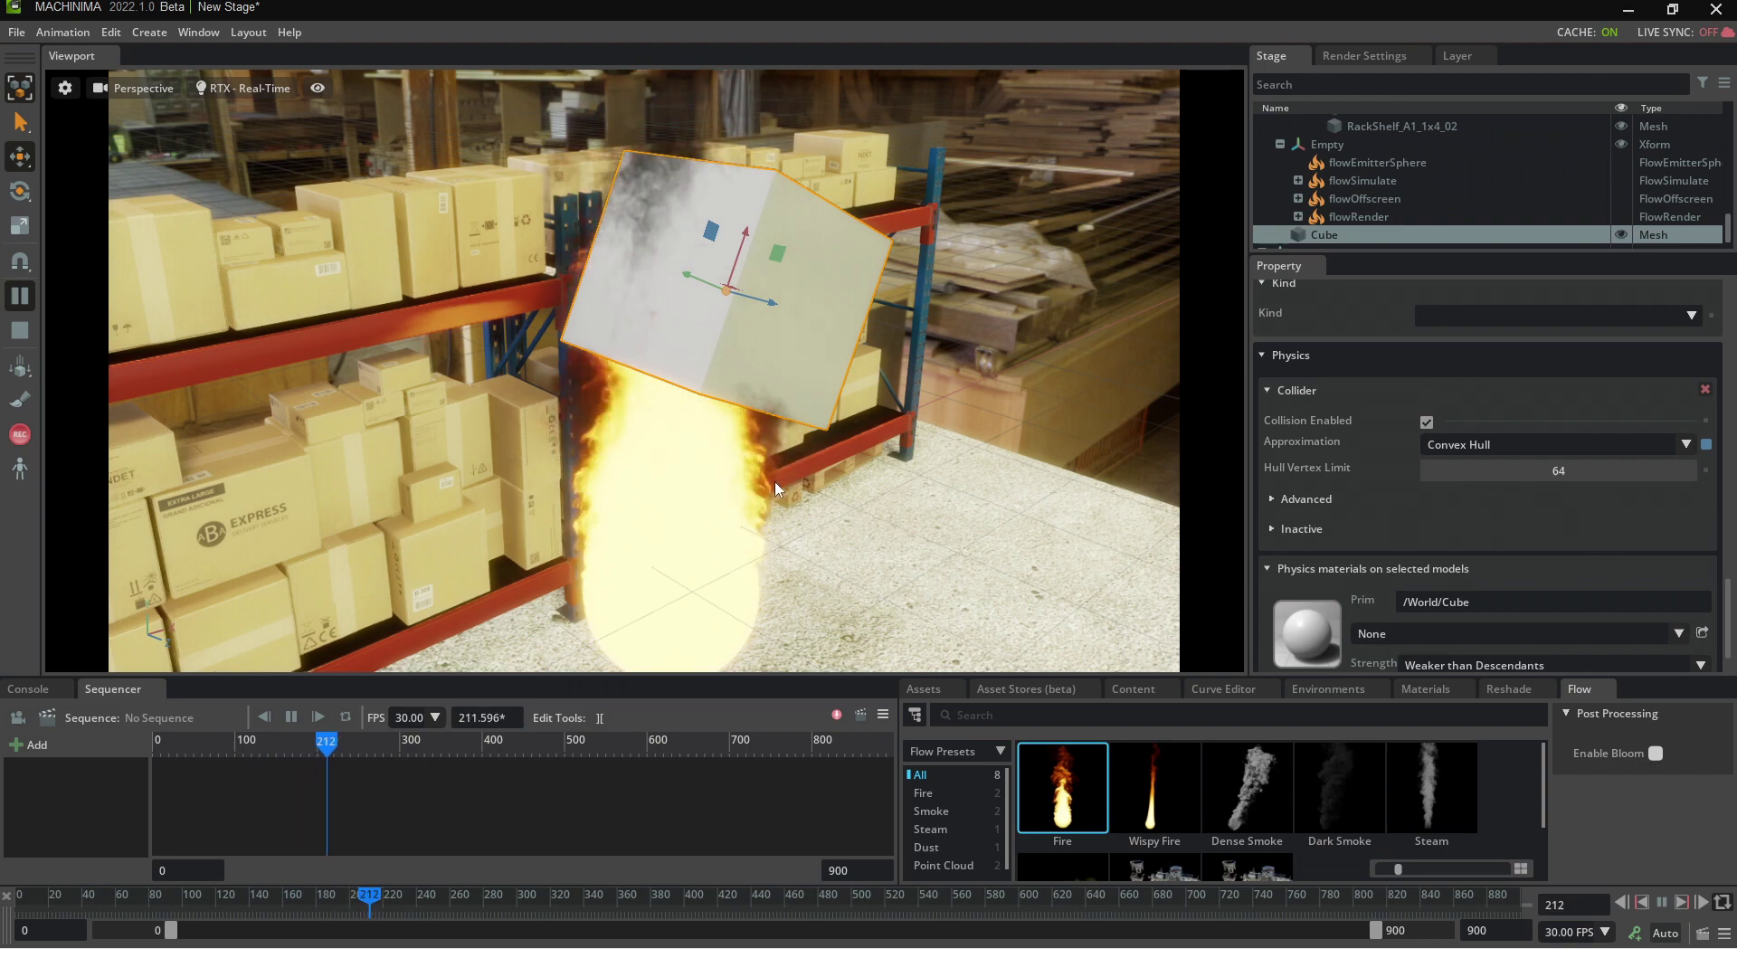
mouse_move(811, 490)
right_down()
mouse_move(964, 488)
mouse_move(937, 430)
mouse_move(859, 373)
mouse_move(691, 387)
mouse_move(720, 328)
mouse_move(1062, 355)
mouse_move(919, 355)
mouse_move(951, 278)
mouse_move(1008, 415)
mouse_move(932, 433)
mouse_move(628, 399)
right_up()
key(a)
key(d)
key(a)
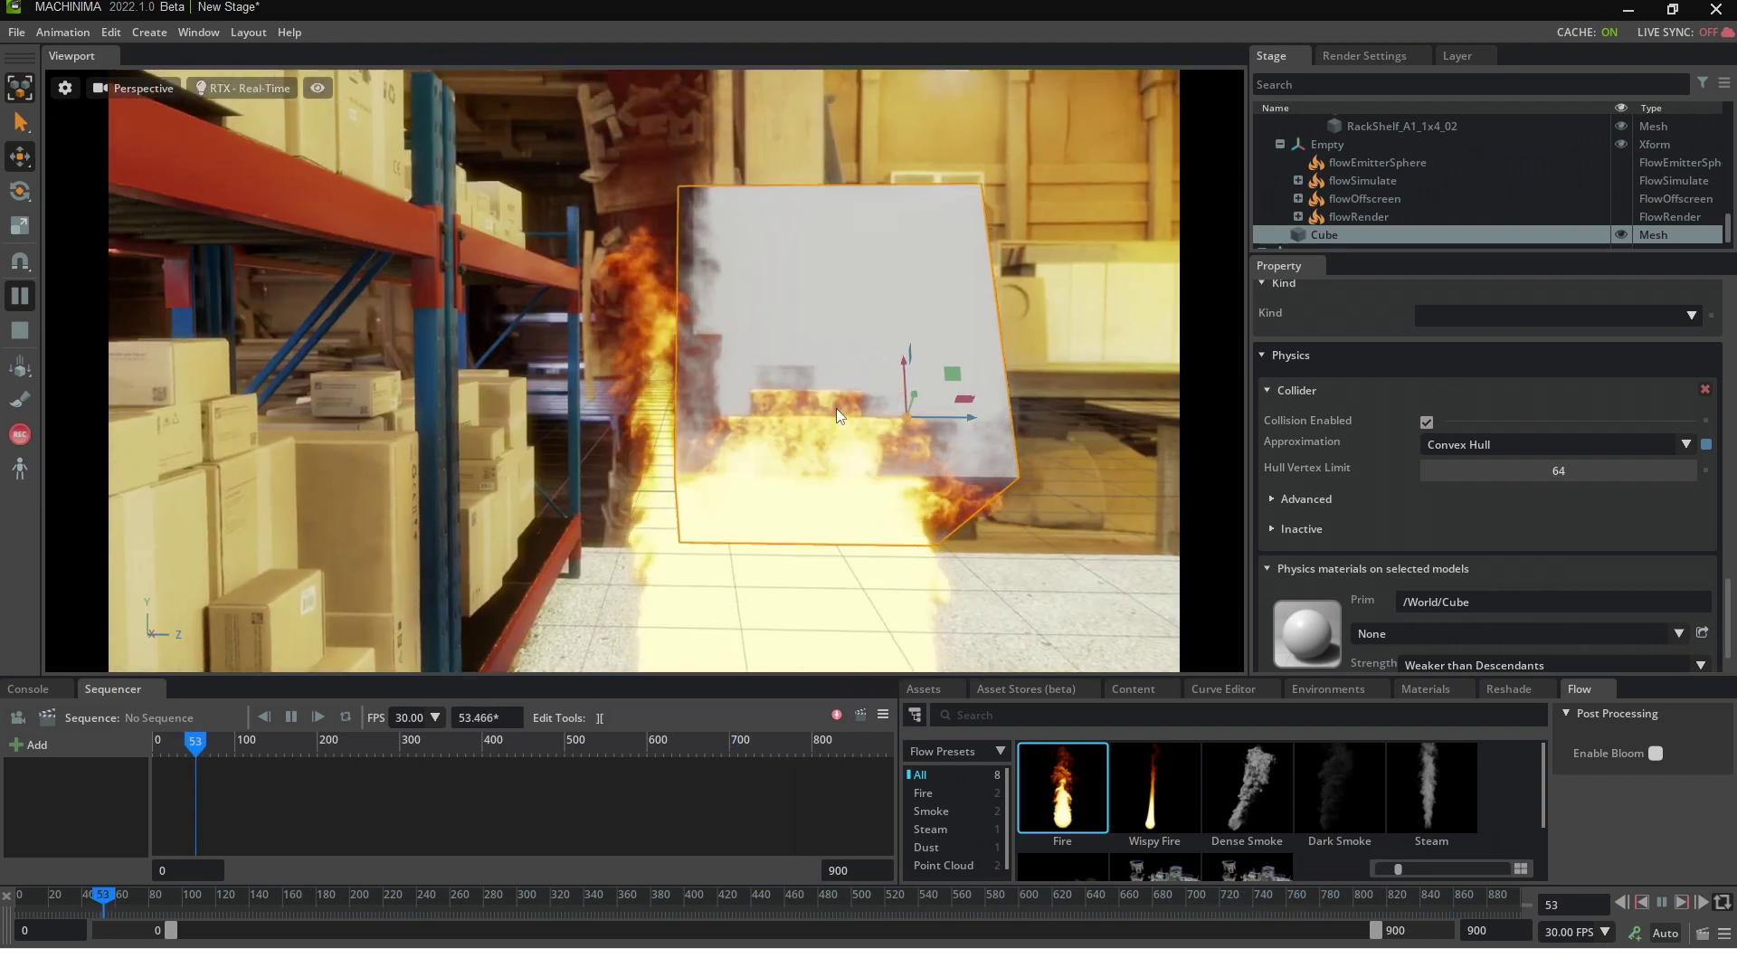
right_drag(827, 412, 694, 492)
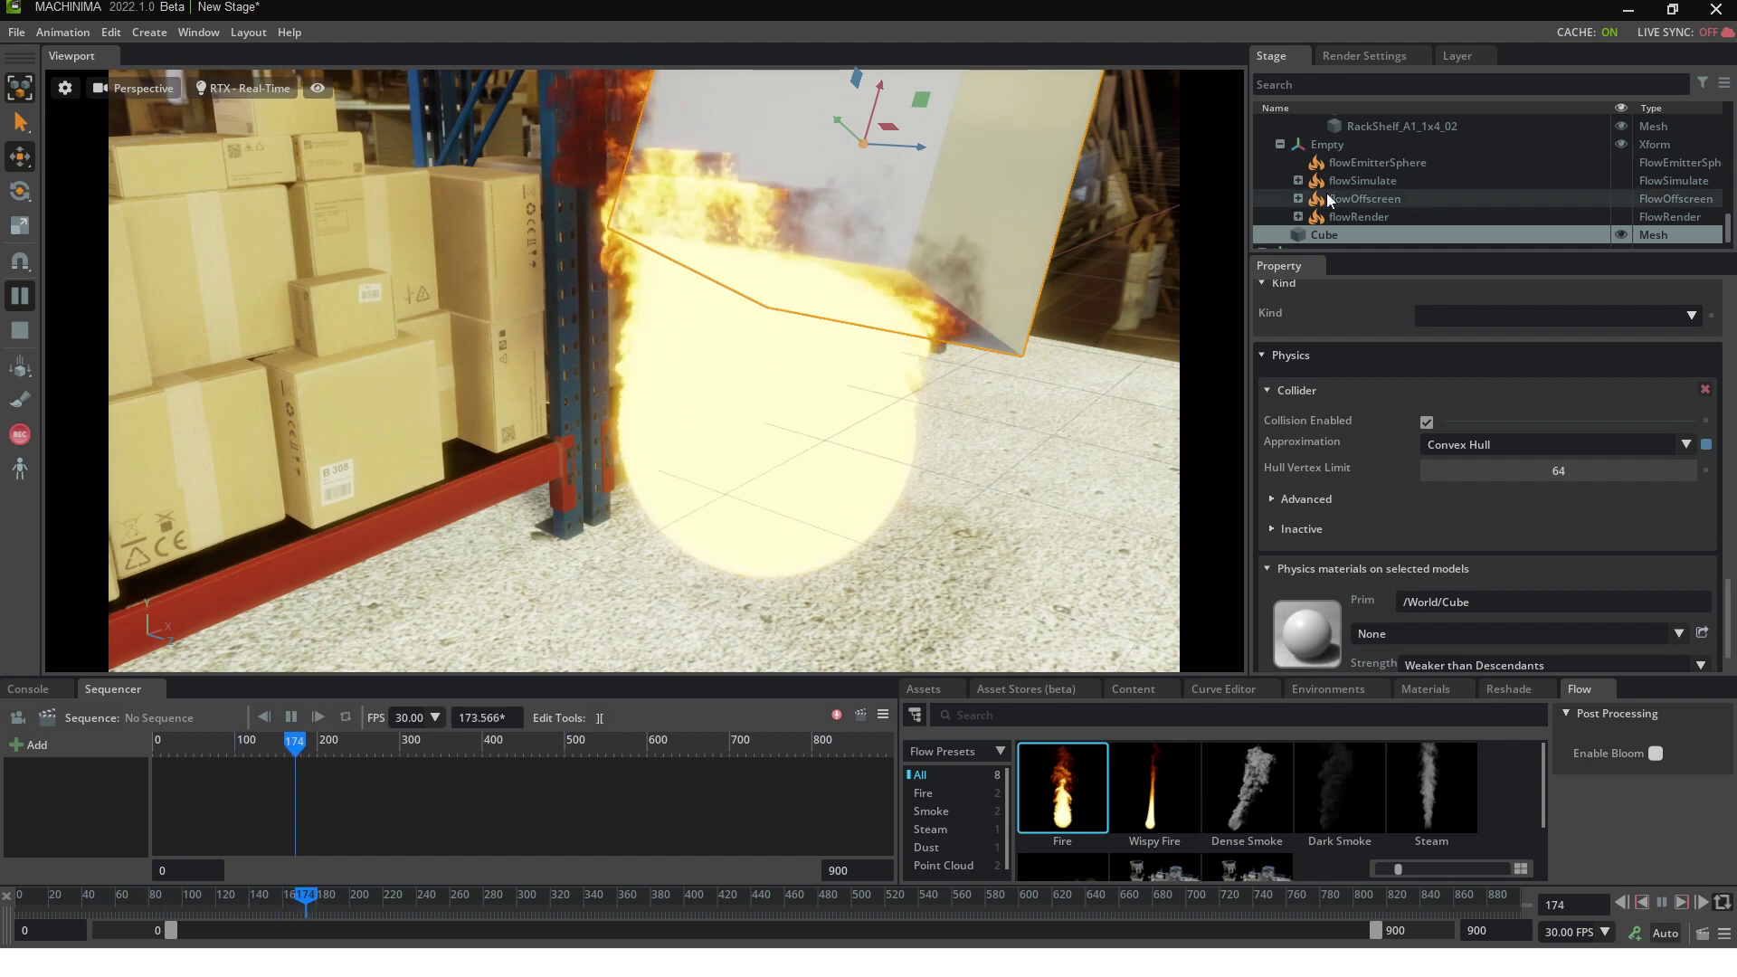
Reduce the flowEmitterSphere radius to 10
click(1371, 163)
scroll(1359, 486, down, 5)
double_click(1565, 499)
text(10)
key(Return)
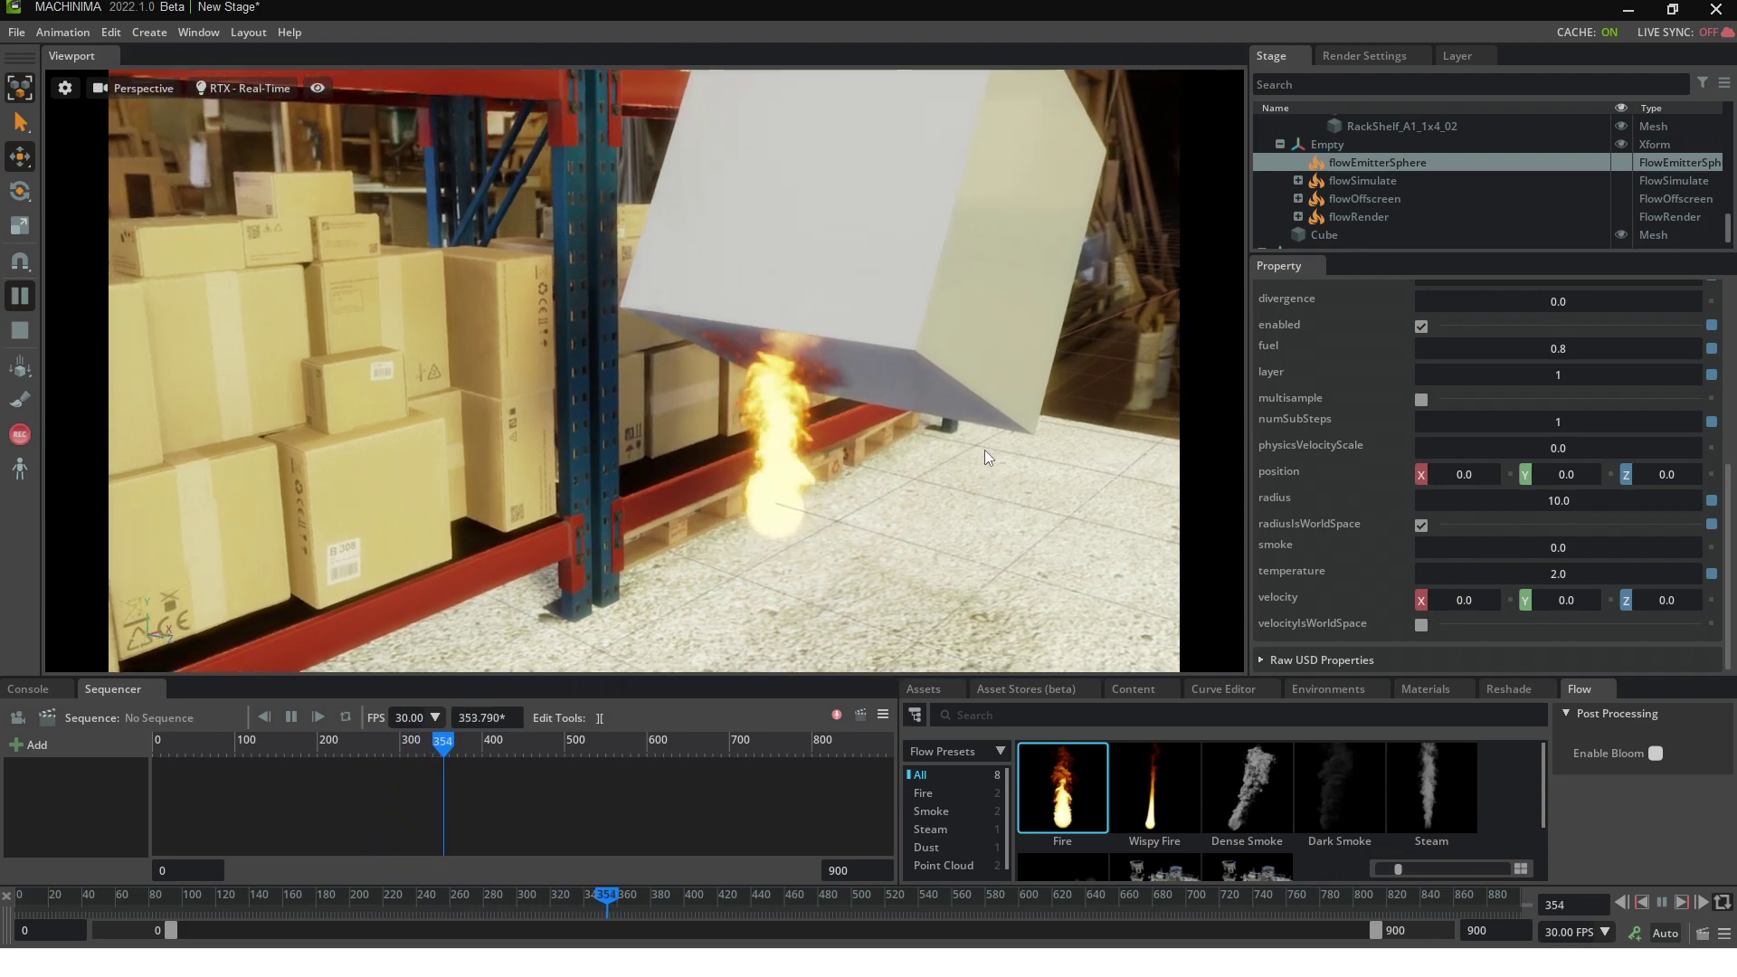
Select the cube while moving the camera down and closer around it
right_drag(984, 449, 872, 304)
key(d)
click(872, 304)
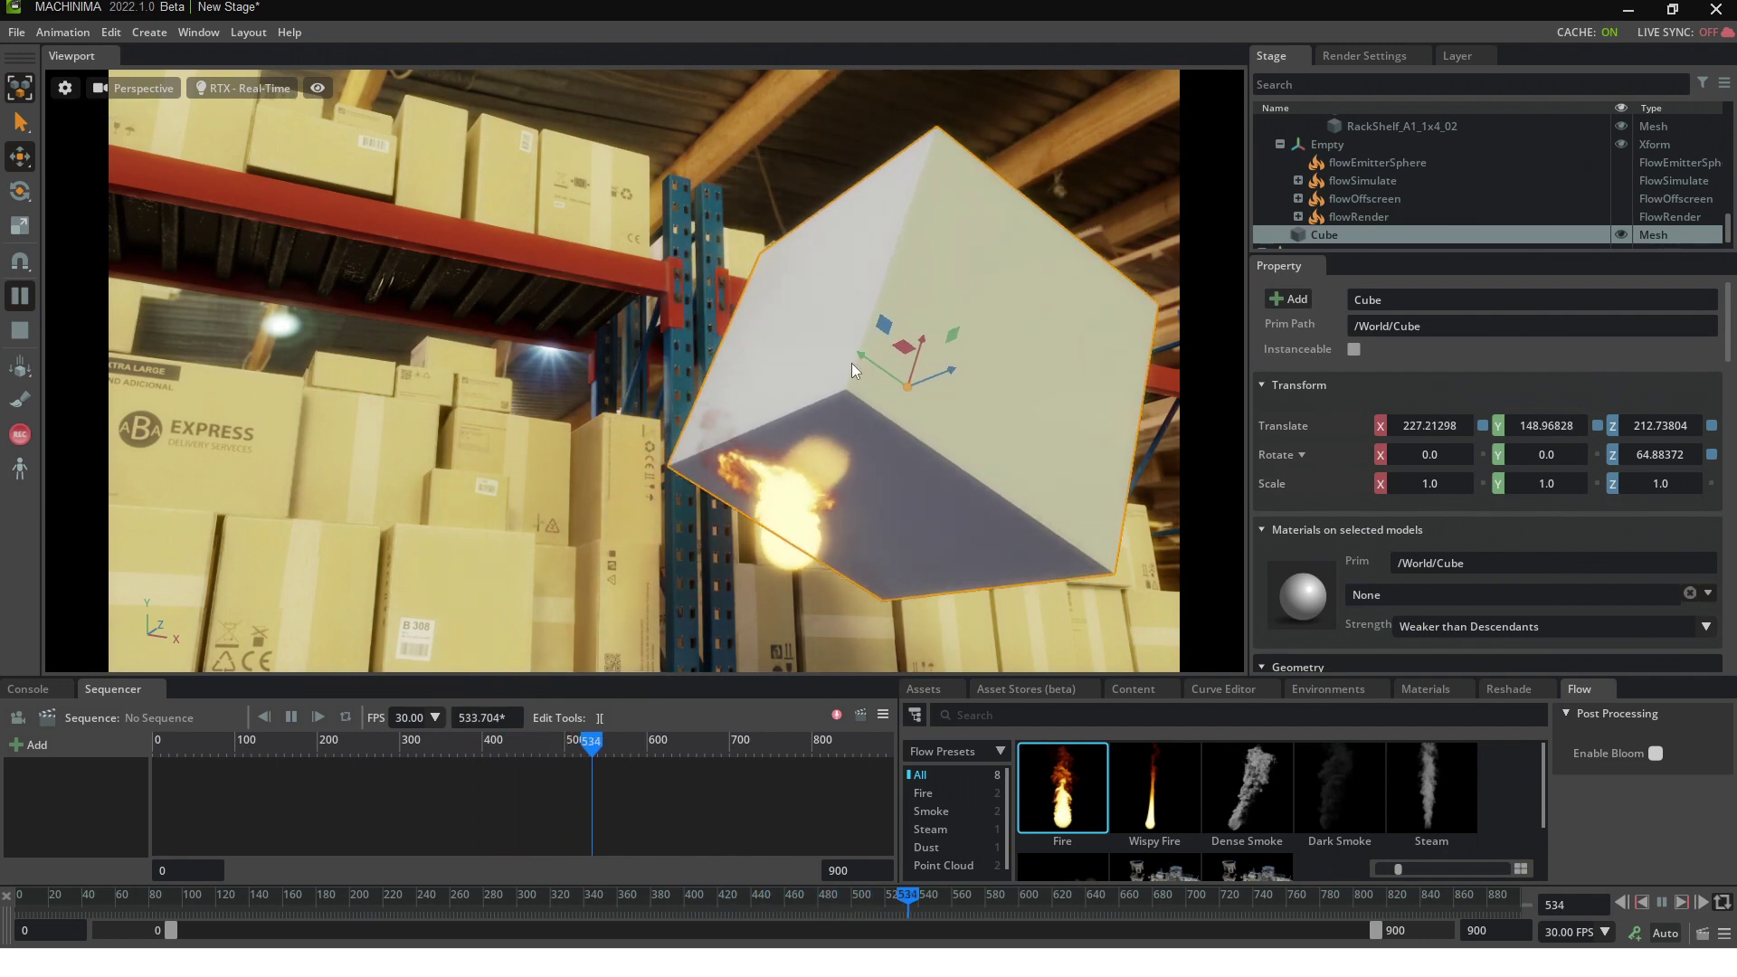
right_drag(876, 418, 856, 588)
key(w)
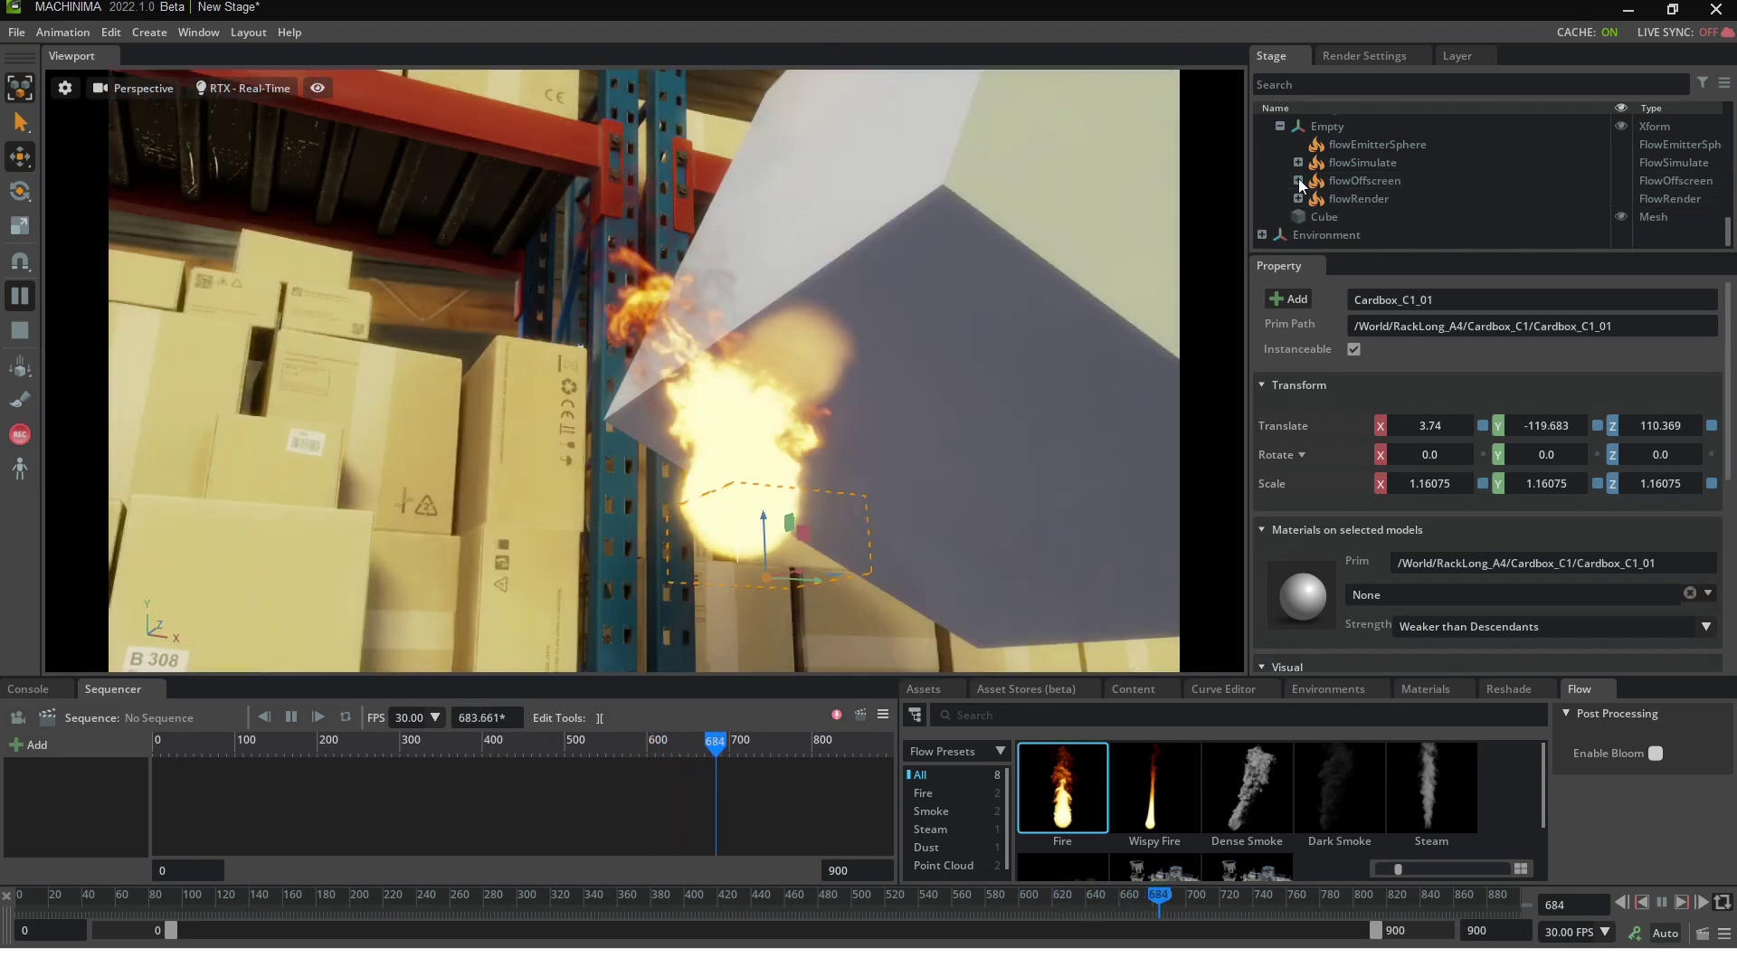
Select flowOffscreen's colormap and change the red ramp stop to green
click(1299, 181)
click(1368, 200)
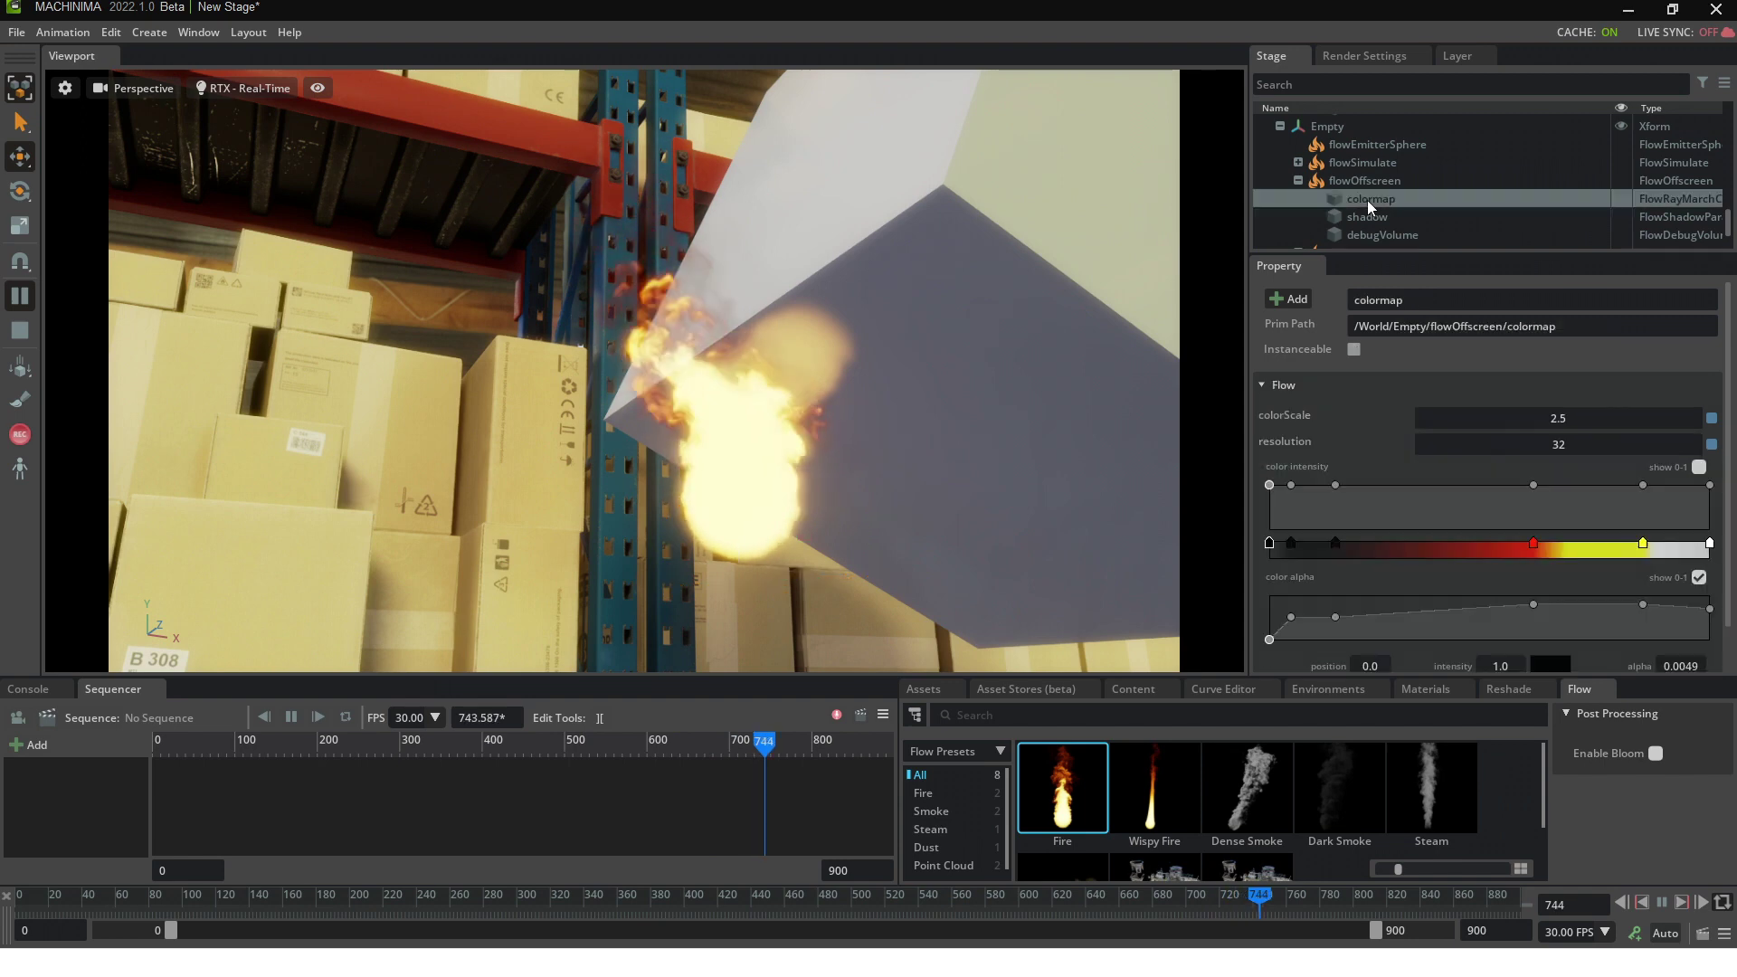
scroll(1452, 503, down, 1)
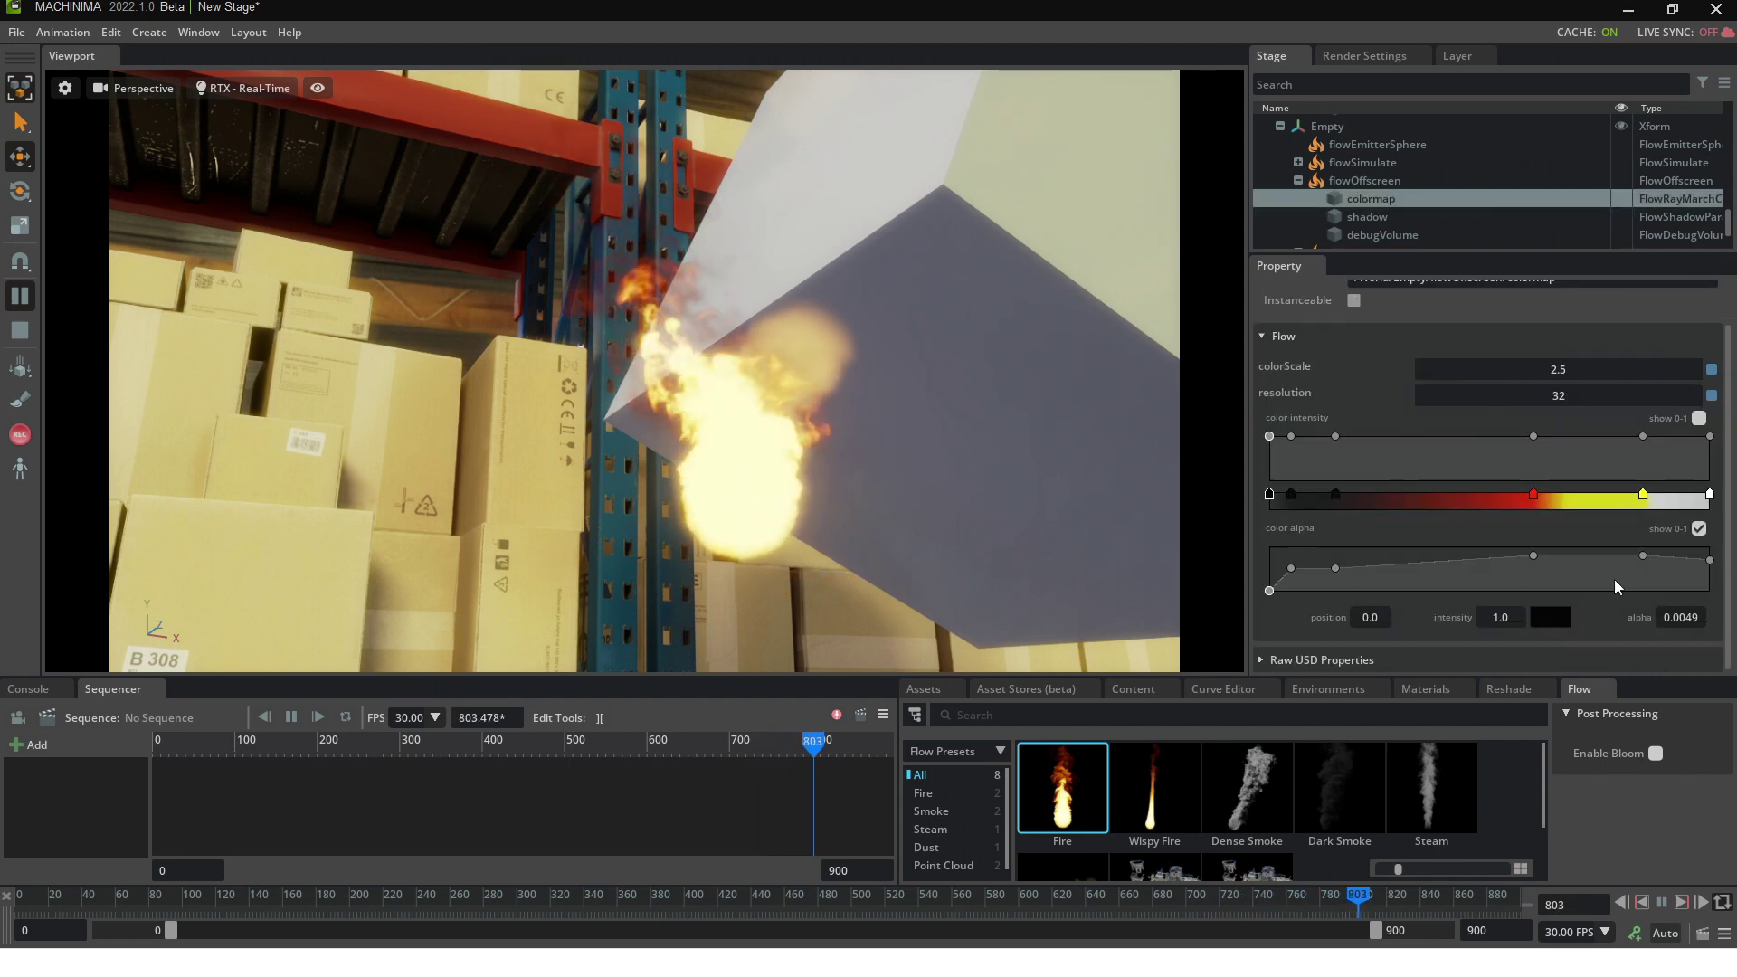
click(1534, 496)
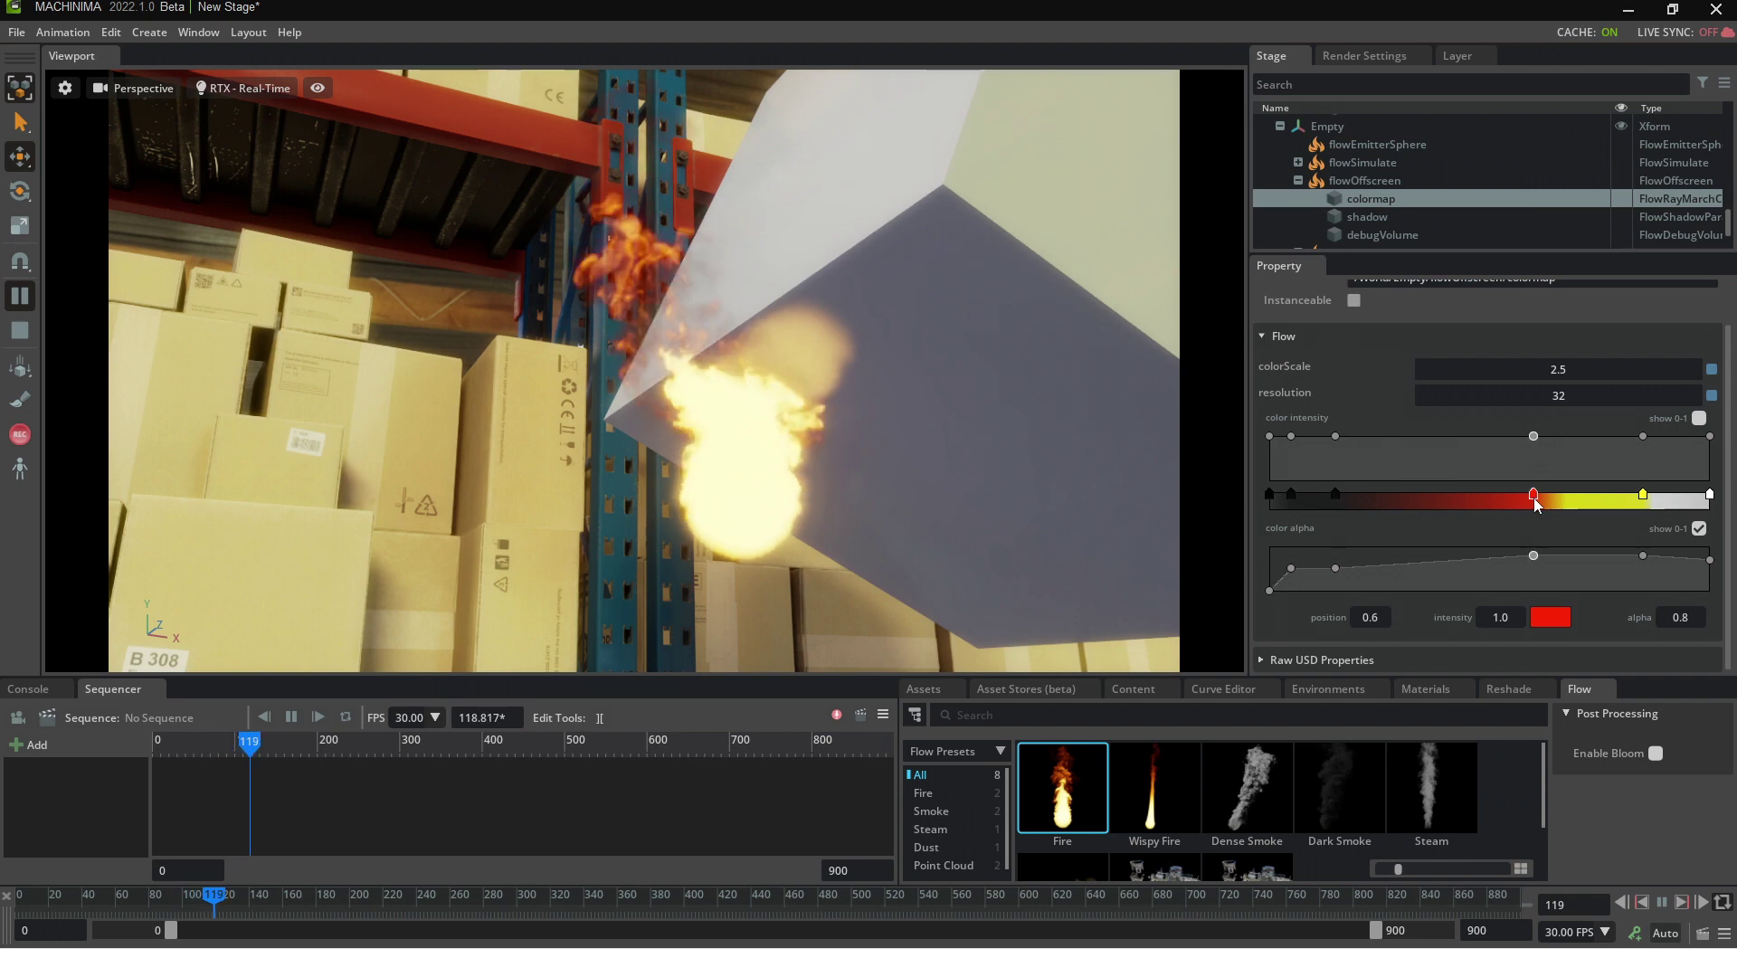
click(1549, 617)
drag(1651, 633, 1628, 700)
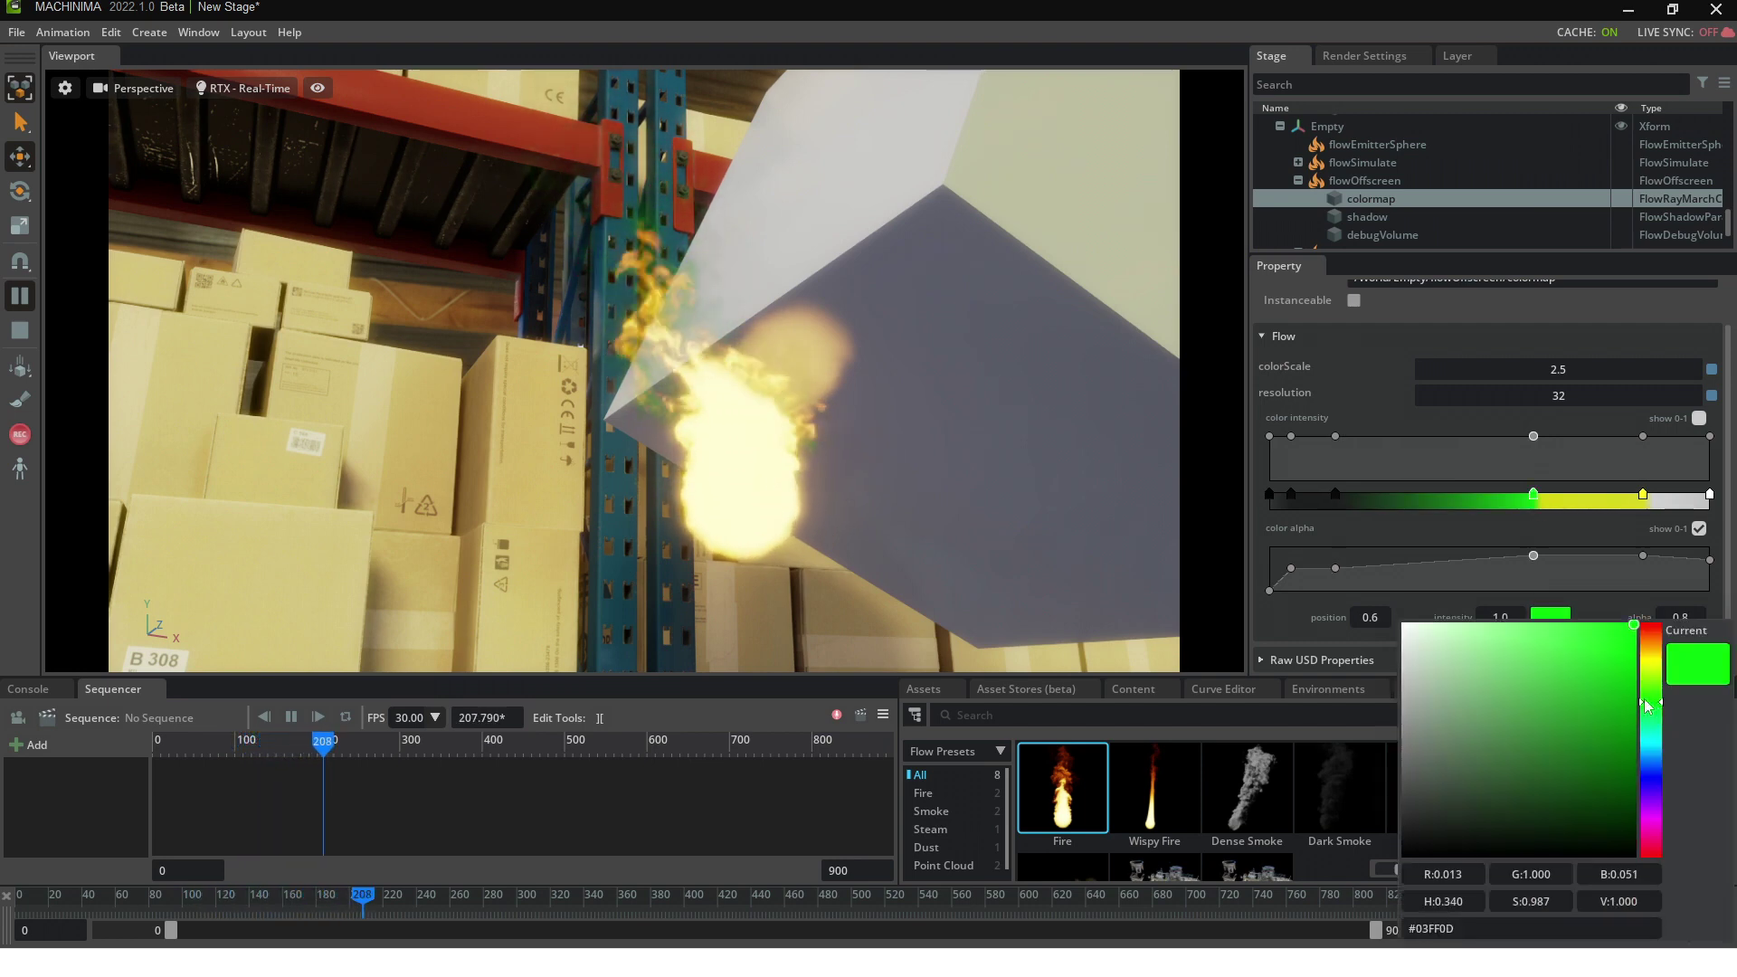
Change the yellow ramp stop to a deep saturated green and adjust the white end stop
click(1644, 496)
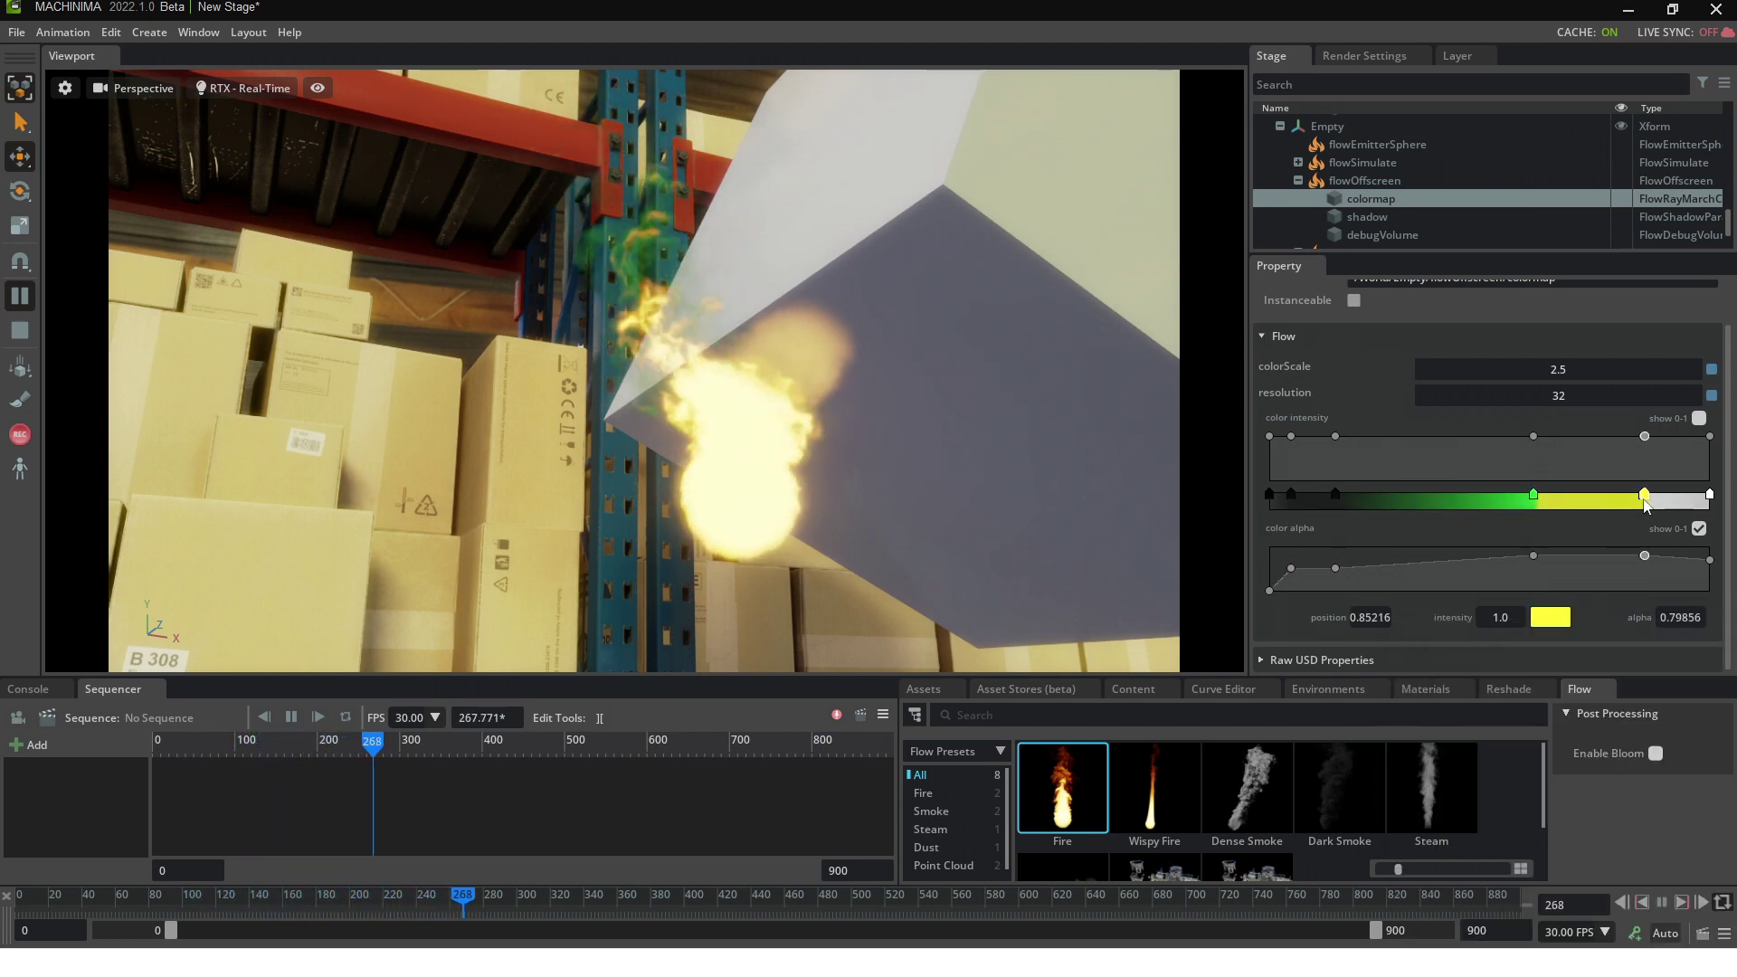
click(1551, 617)
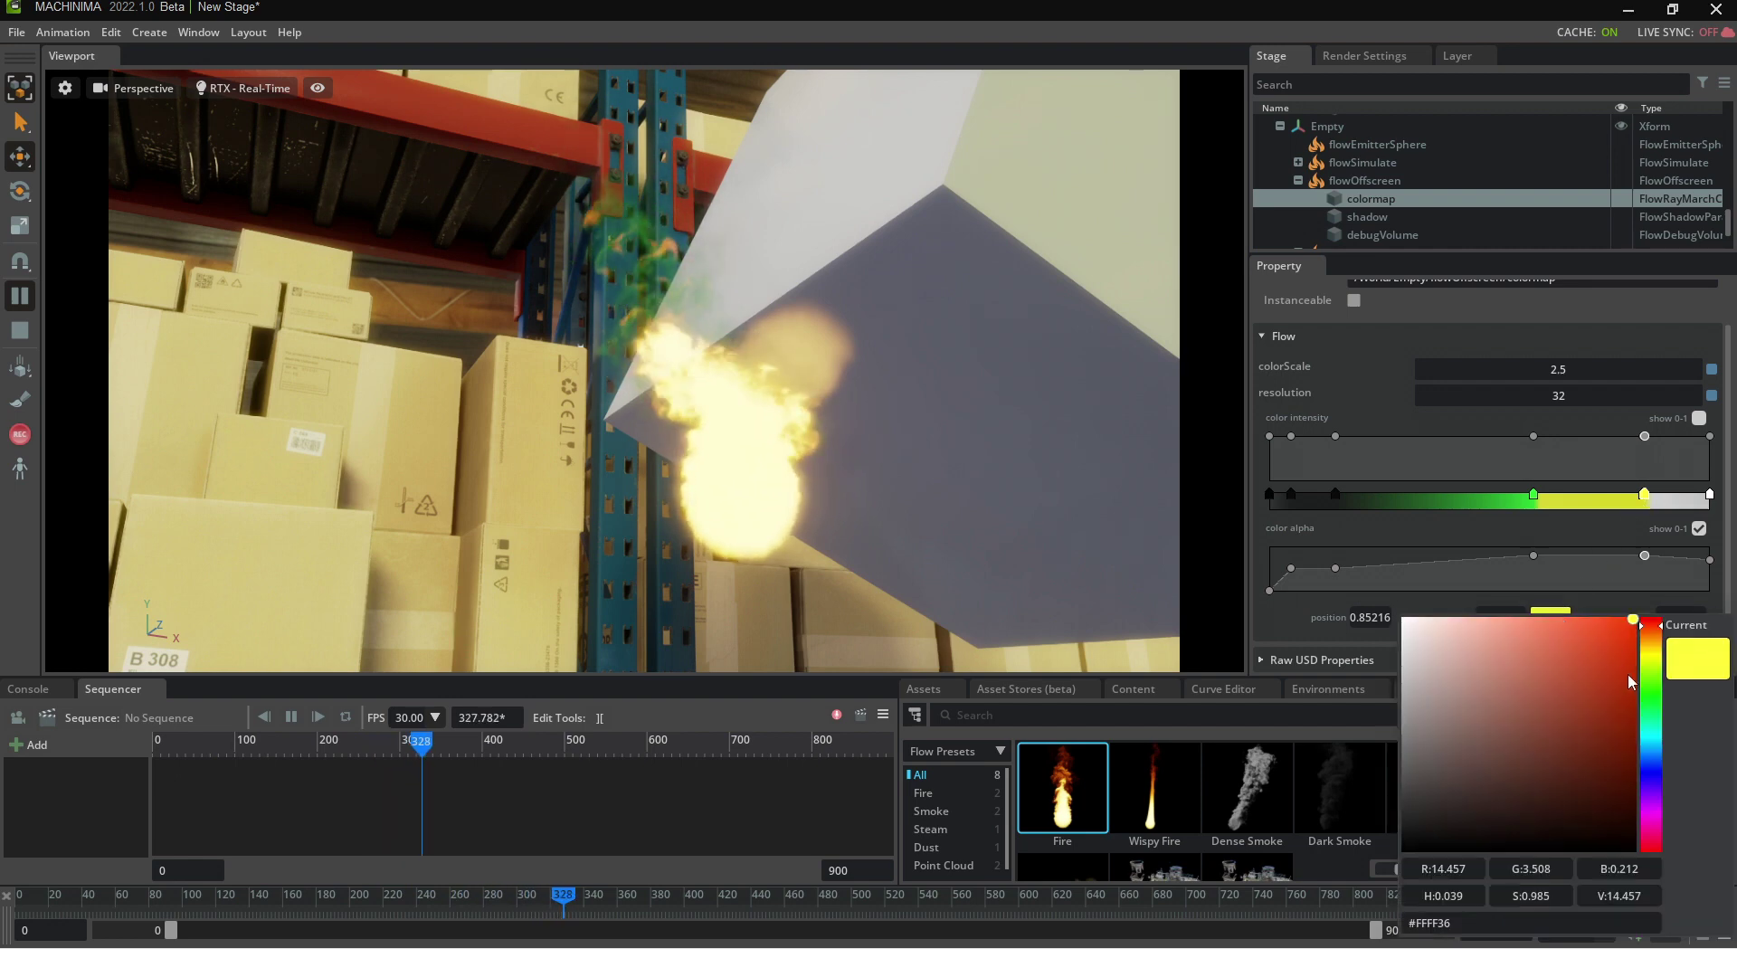
click(1650, 696)
drag(1626, 685, 1645, 662)
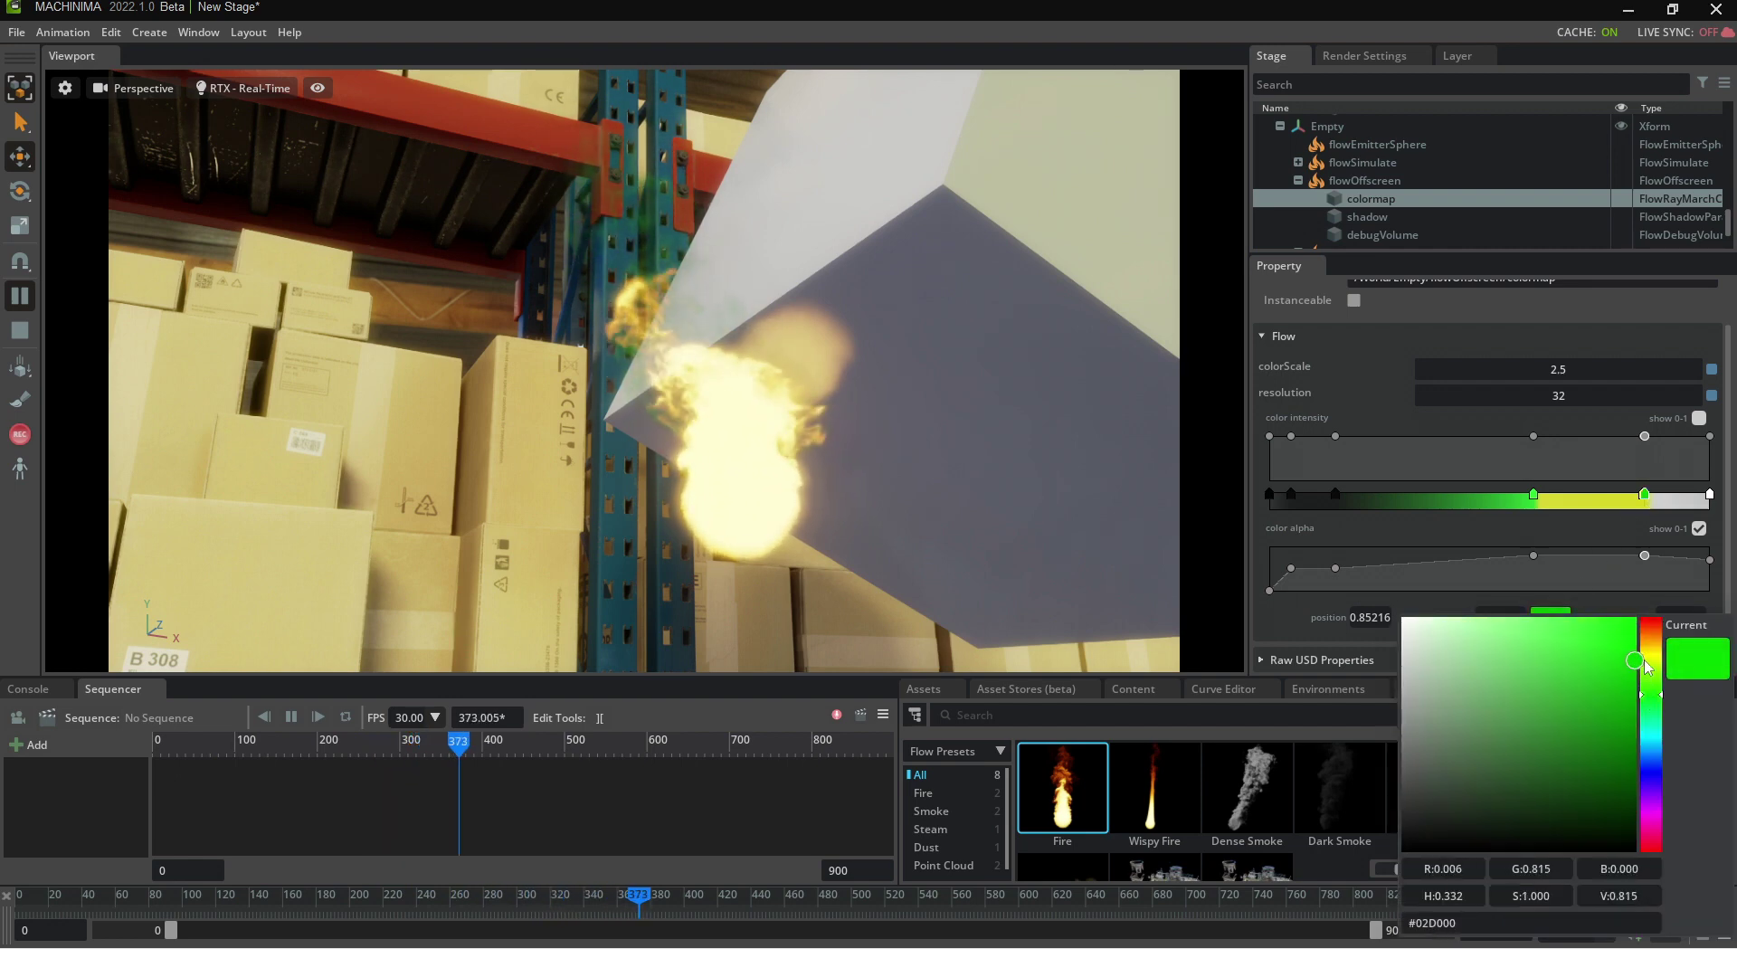
click(1718, 502)
click(1710, 495)
drag(1644, 496, 1649, 496)
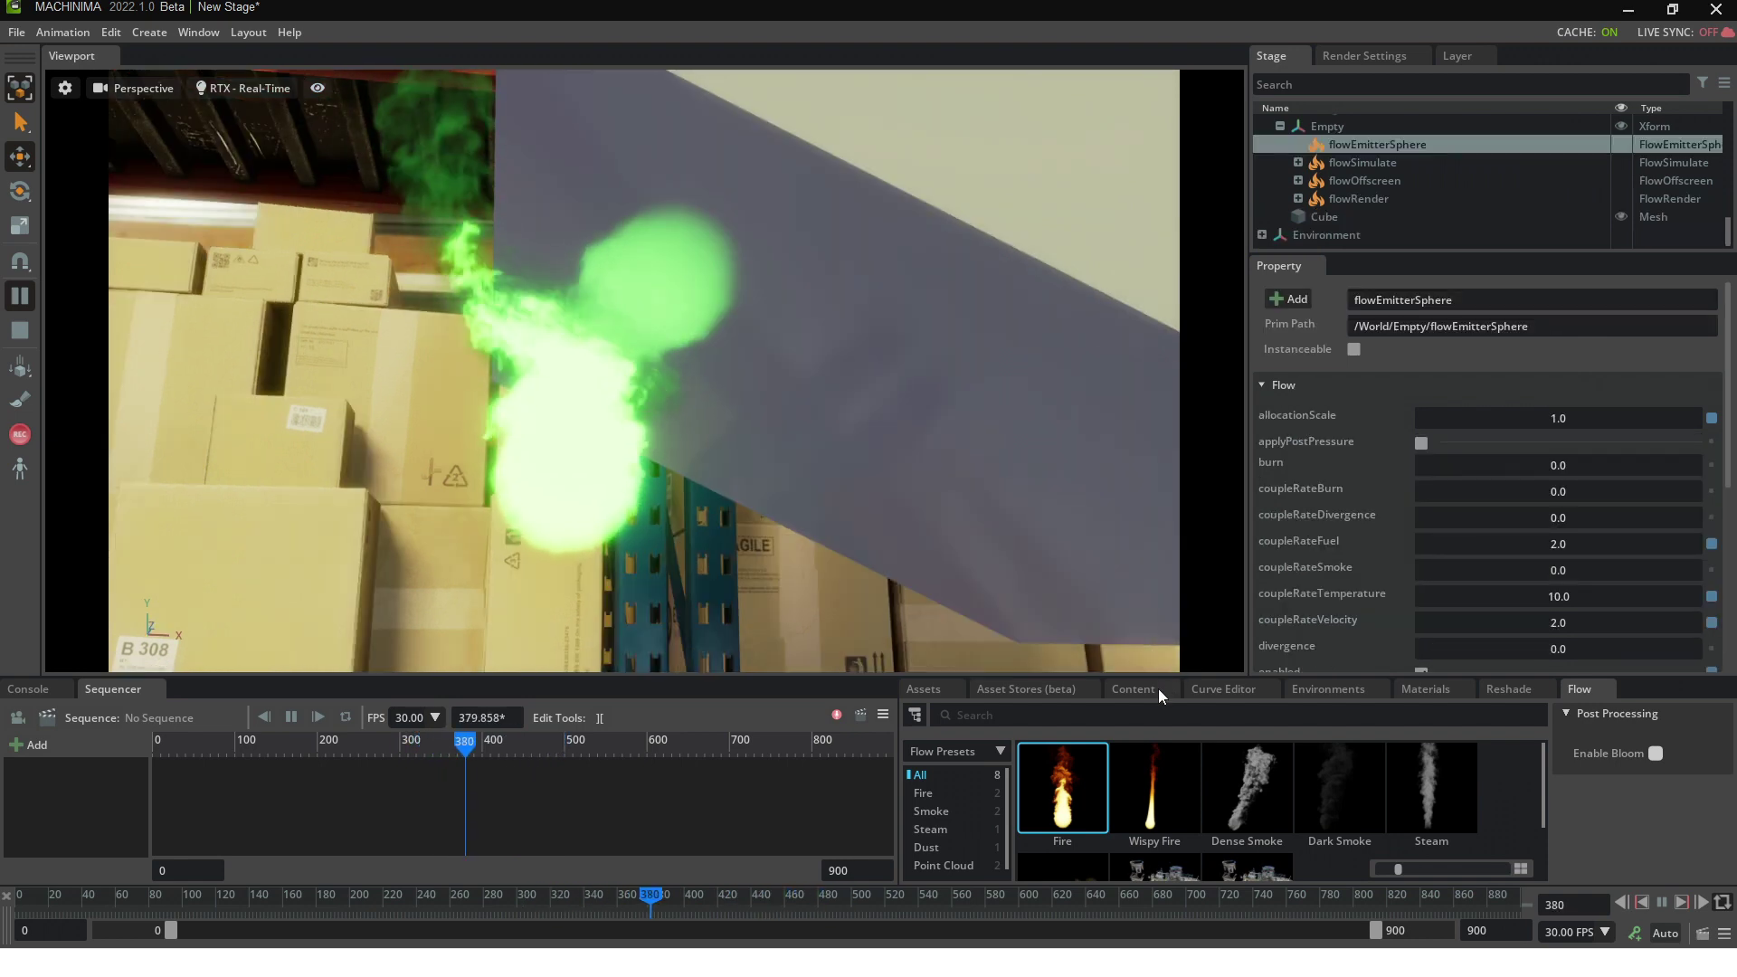
Apply the dark indoor sky preset from the Environments Skies grid to the warehouse scene
click(1328, 691)
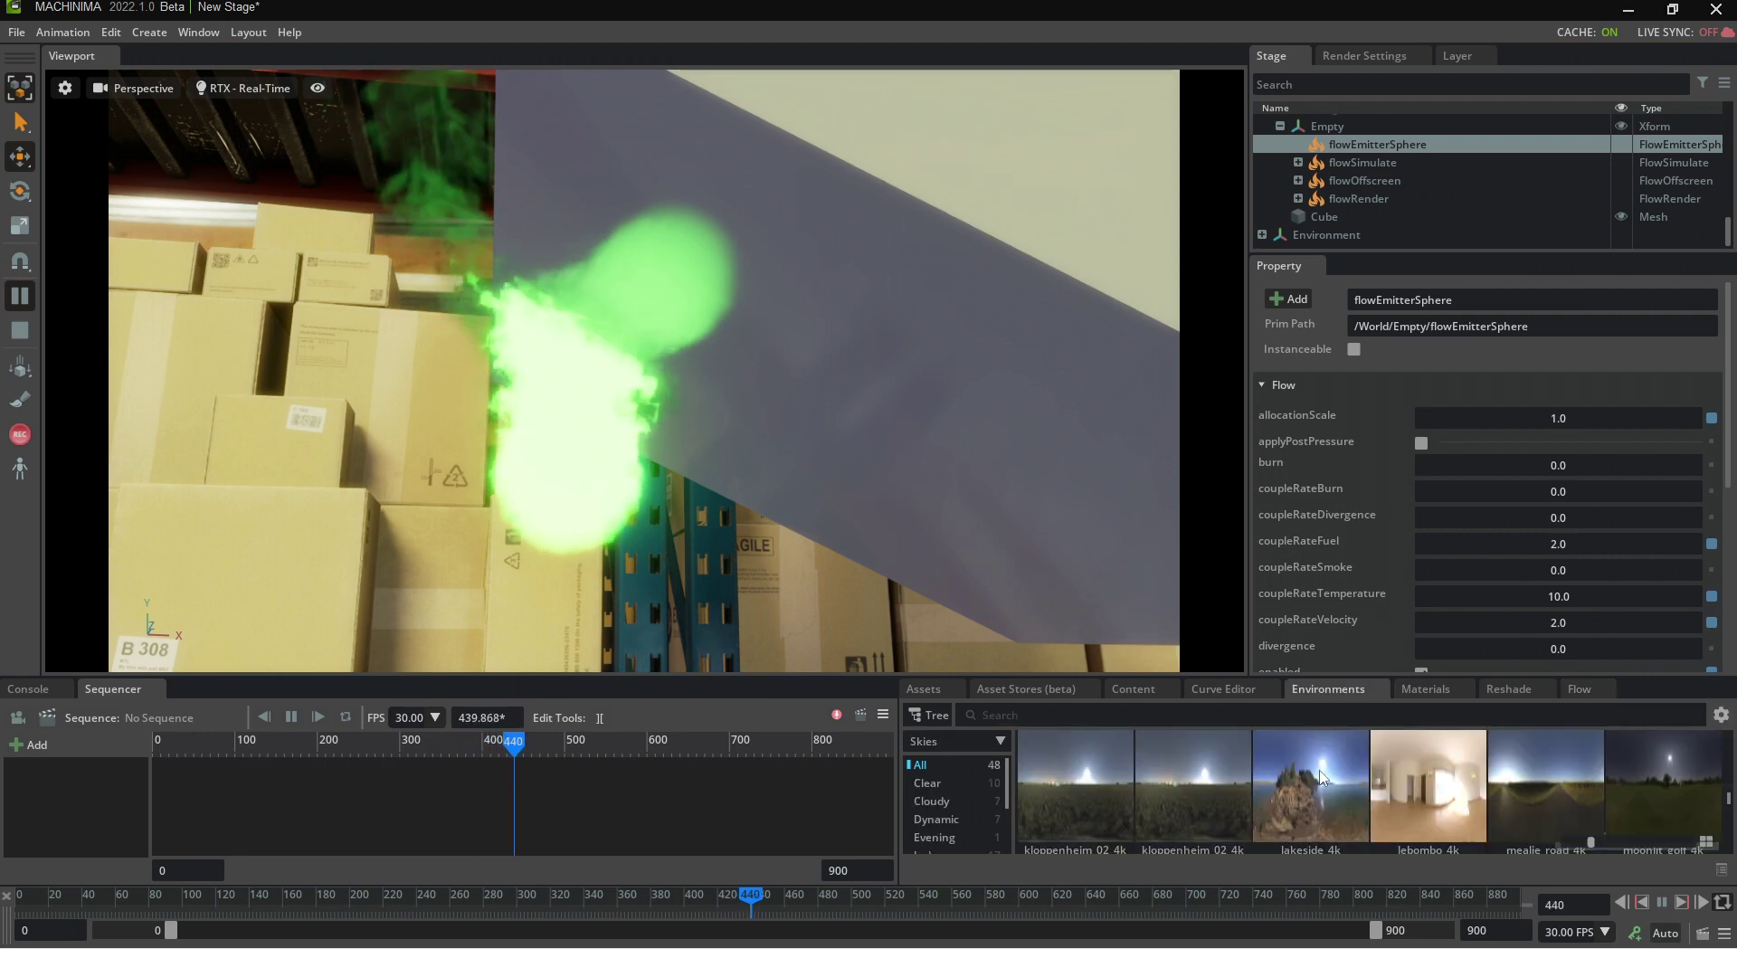
scroll(1322, 784, down, 5)
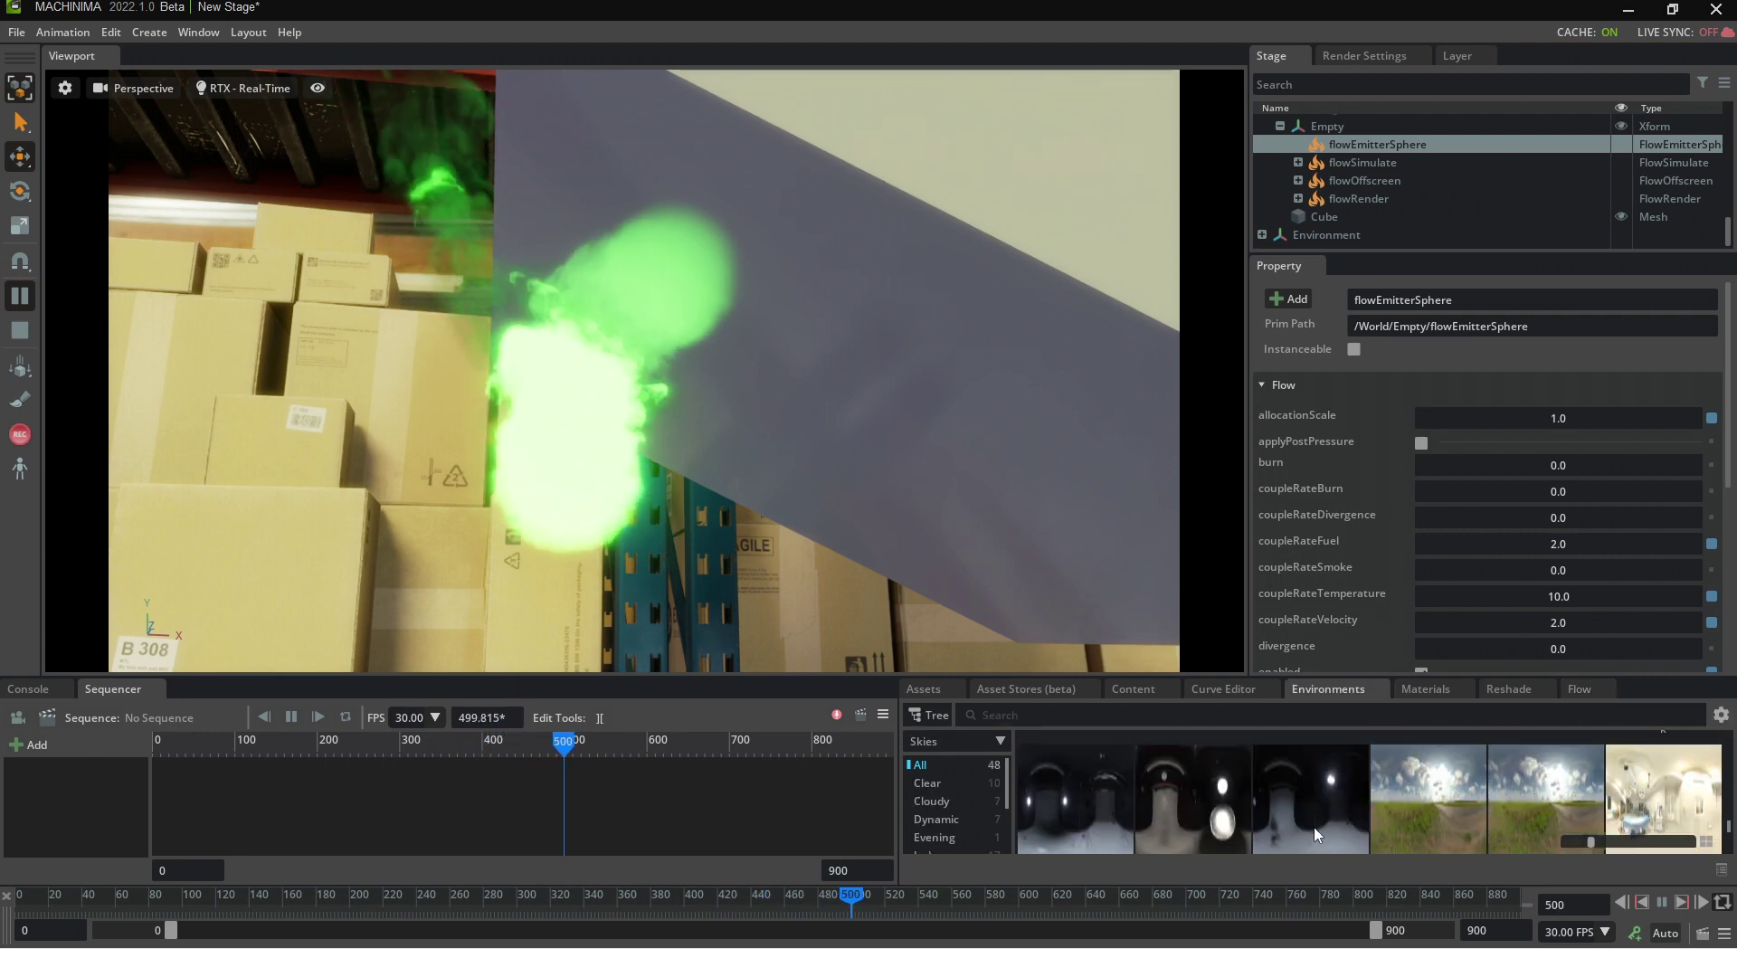
drag(1314, 827, 198, 219)
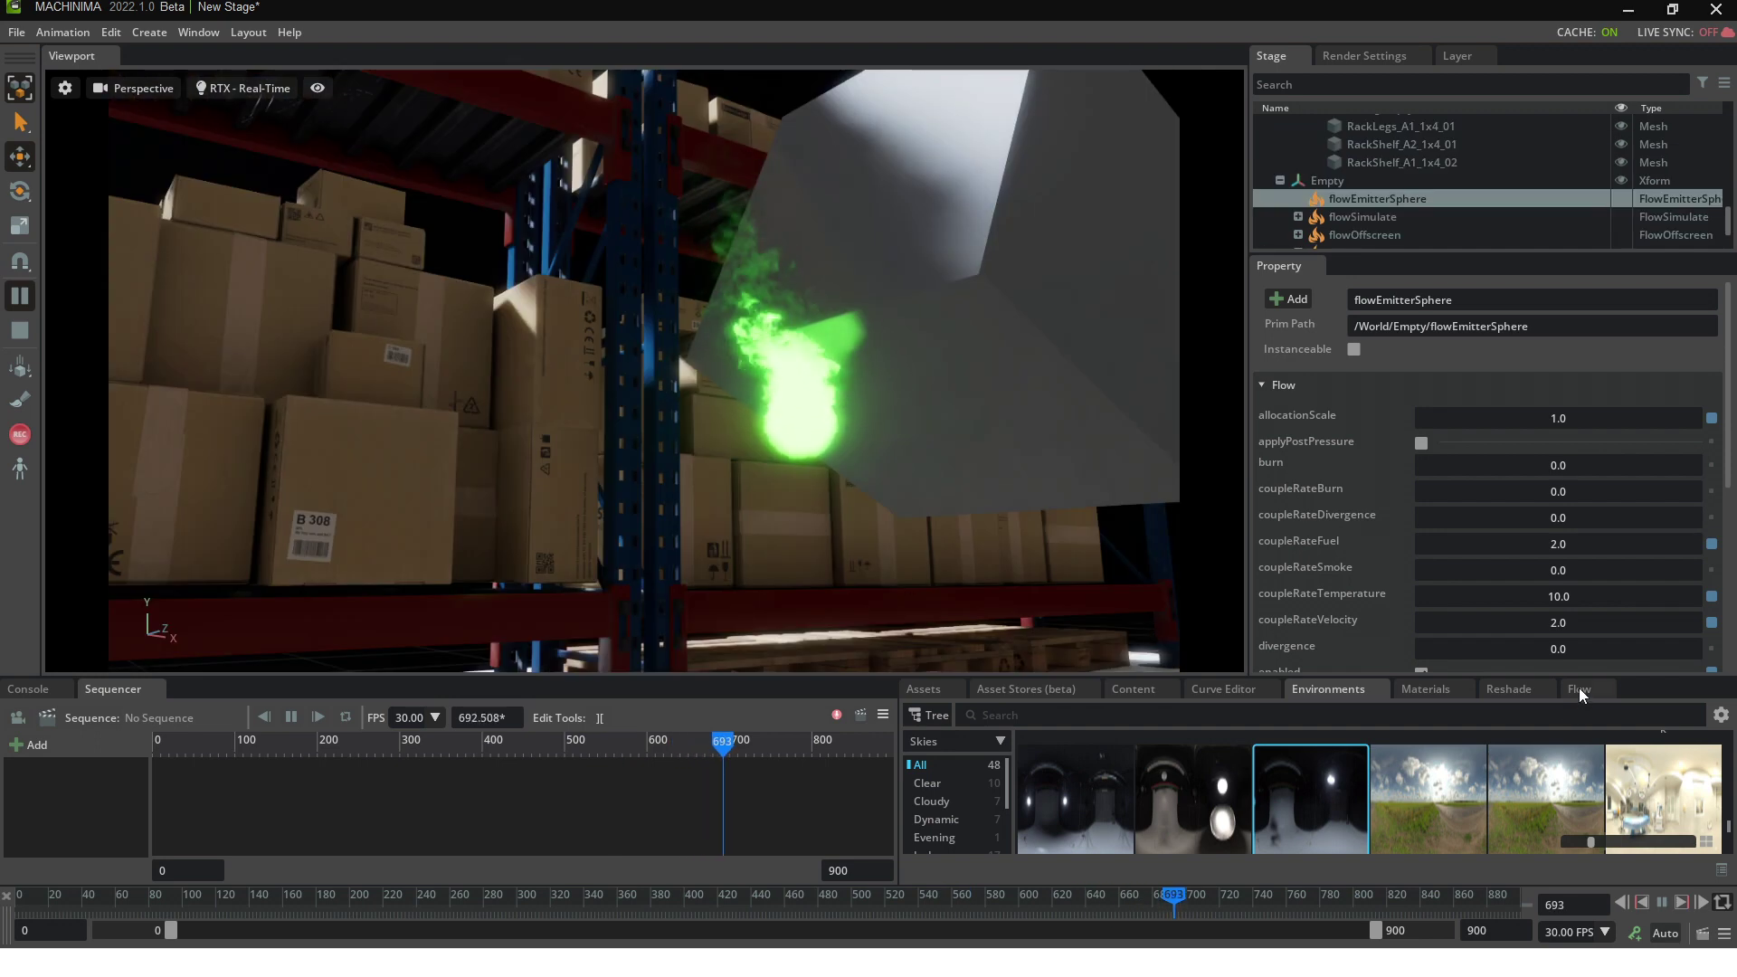
Tick Enable Bloom in the Flow post-processing settings and fly back to view the glowing fire
click(1580, 691)
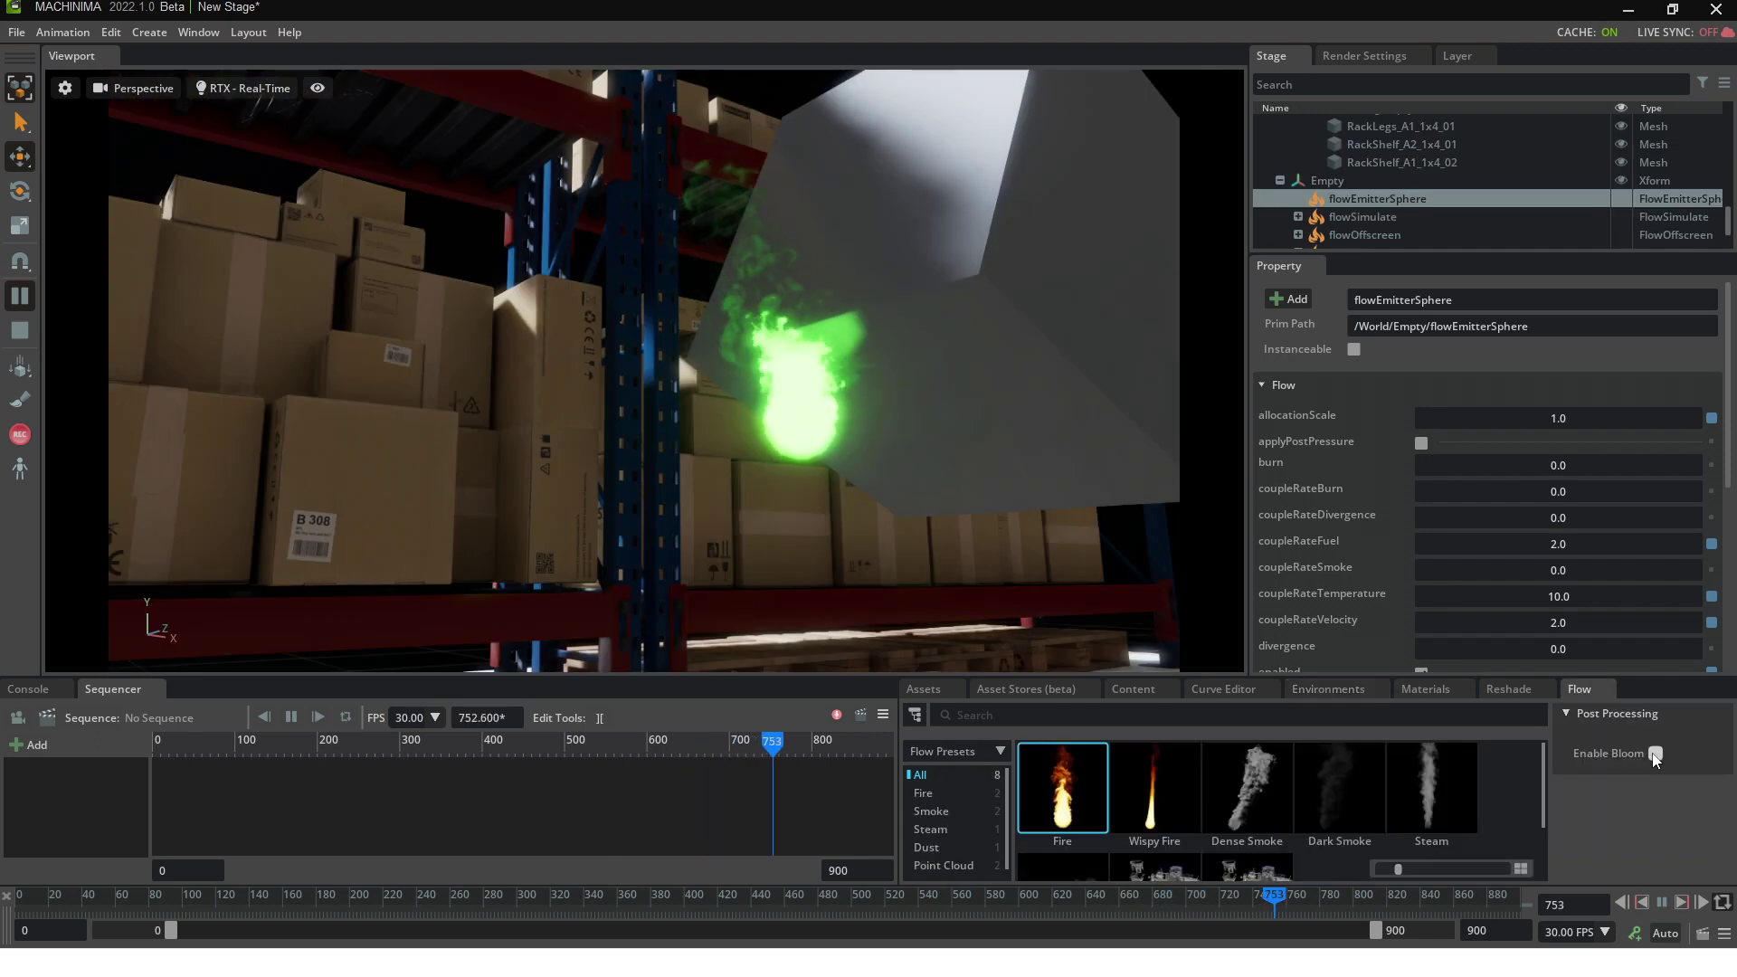
click(1656, 754)
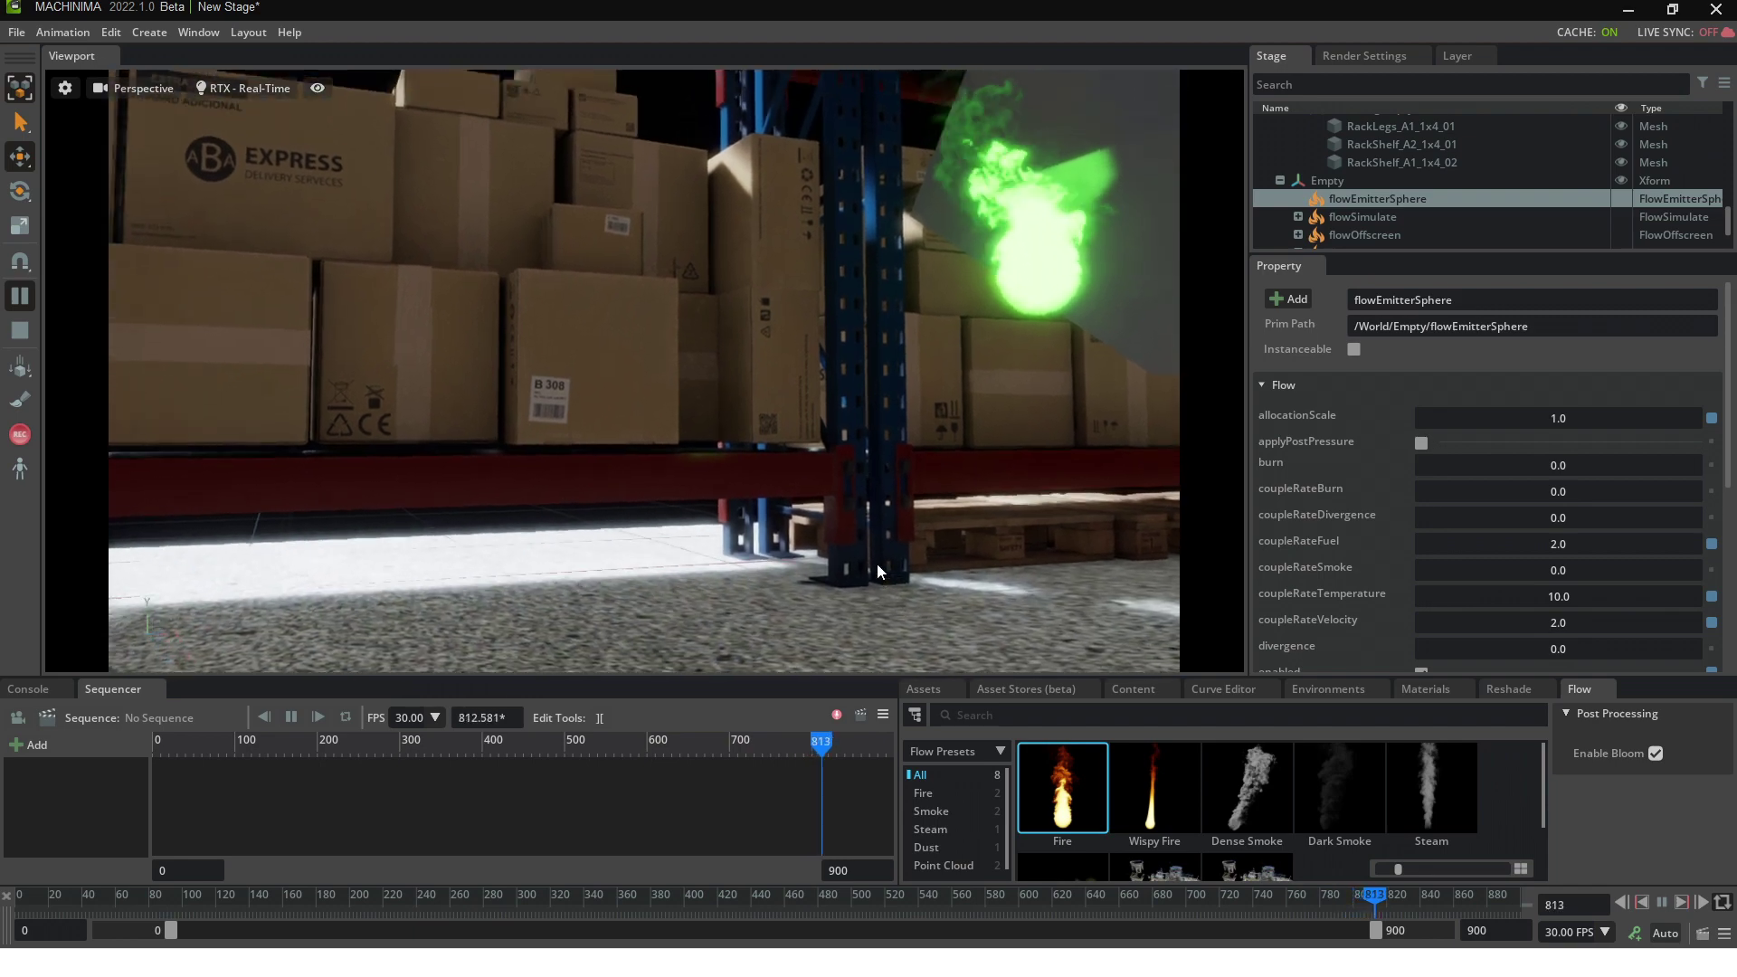
key(s)
right_drag(877, 563, 518, 425)
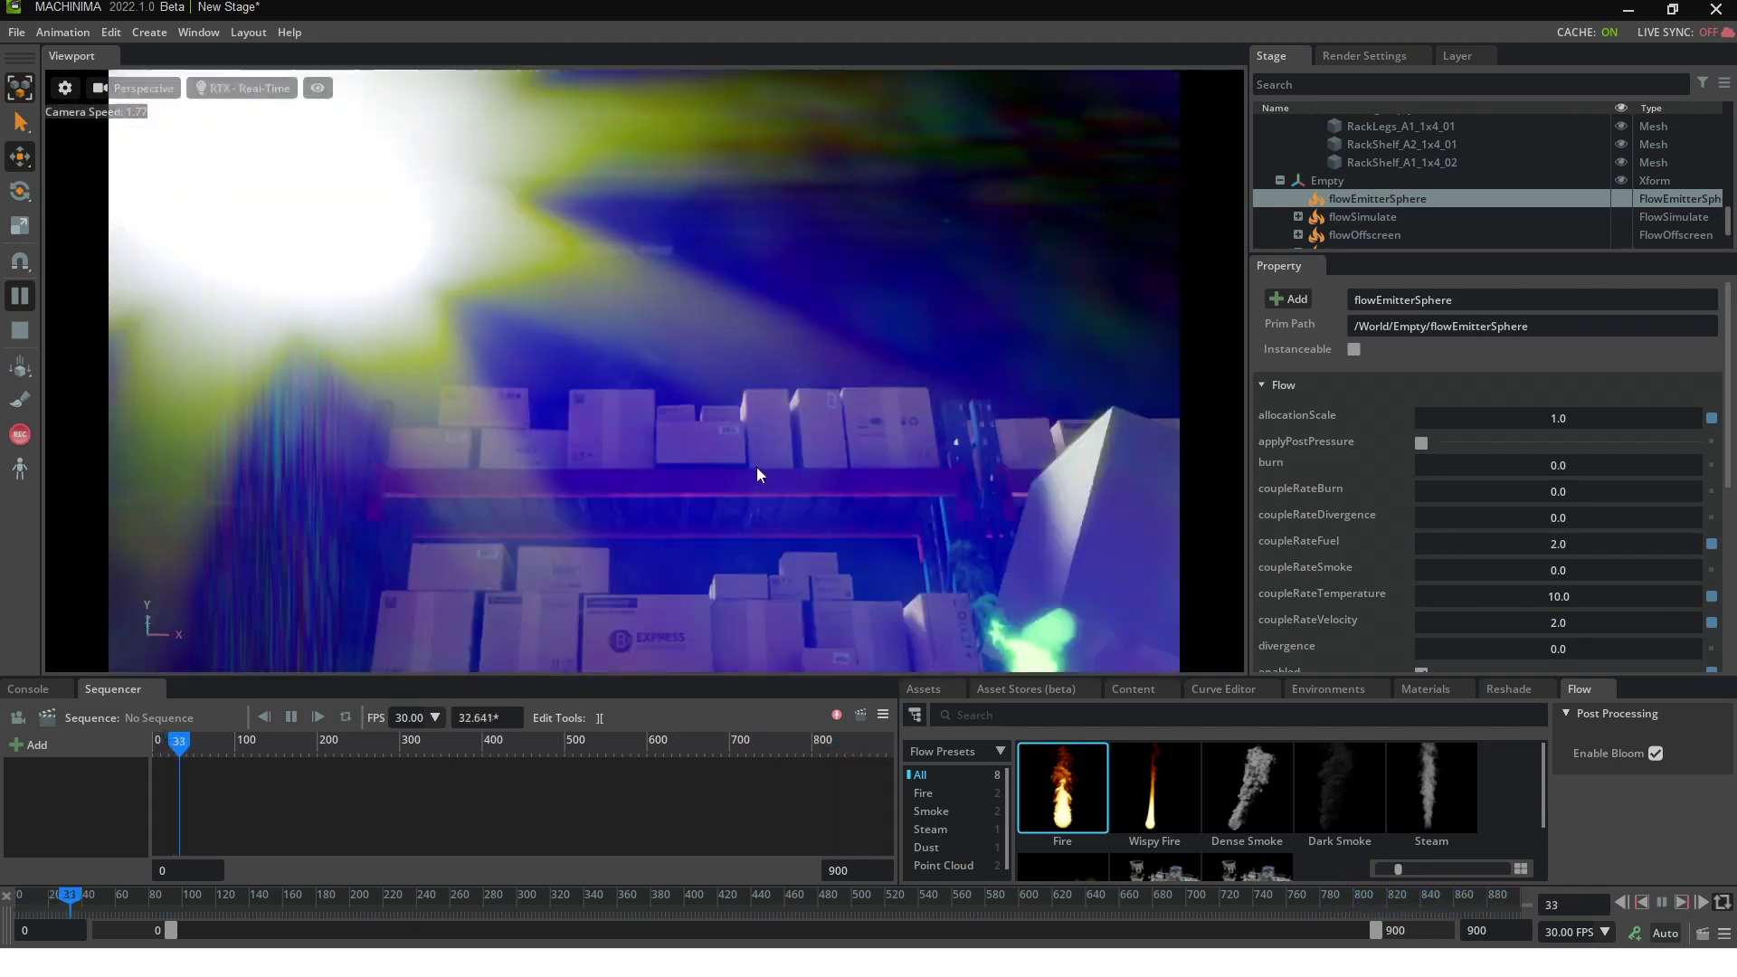